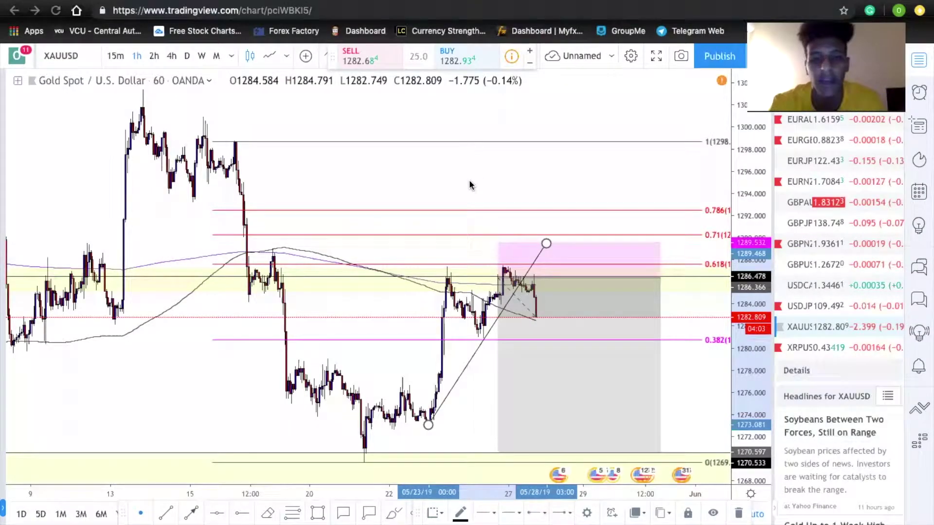
Look over the gold (XAUUSD) hourly price history, and switch the chart to the daily timeframe.
scroll(469, 185, "up", 3)
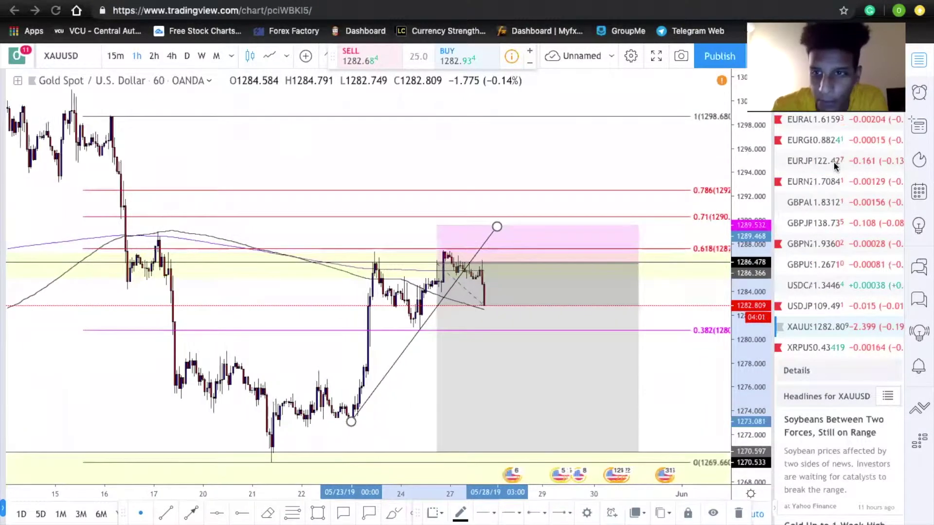
scroll(834, 165, "up", 2)
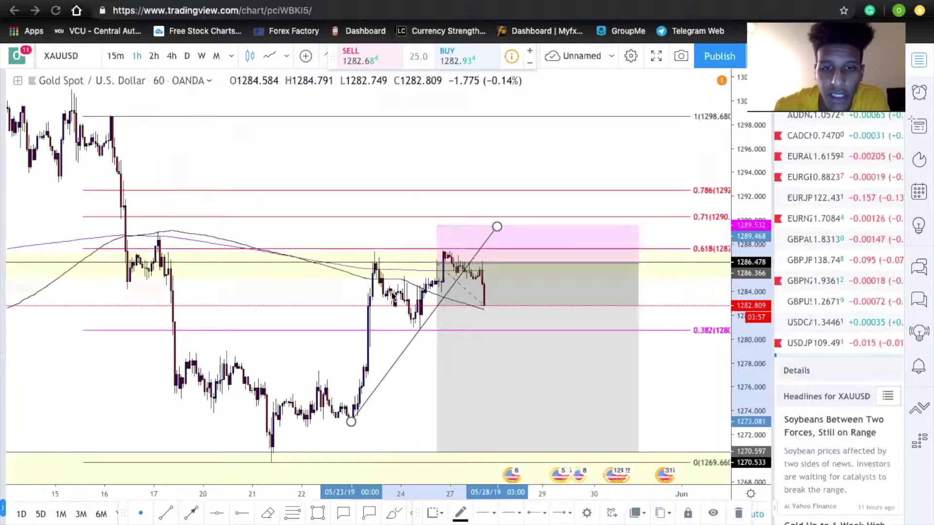
scroll(387, 299, "down", 4)
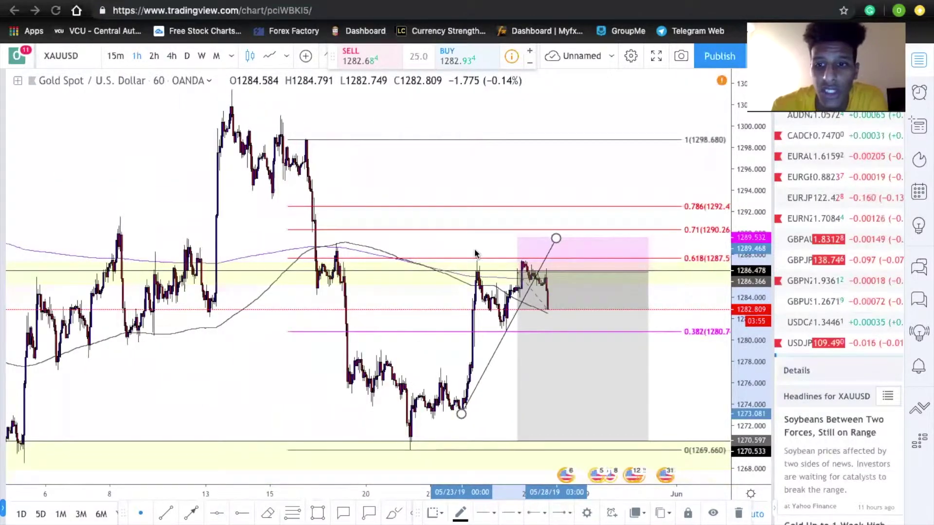
scroll(266, 392, "down", 5)
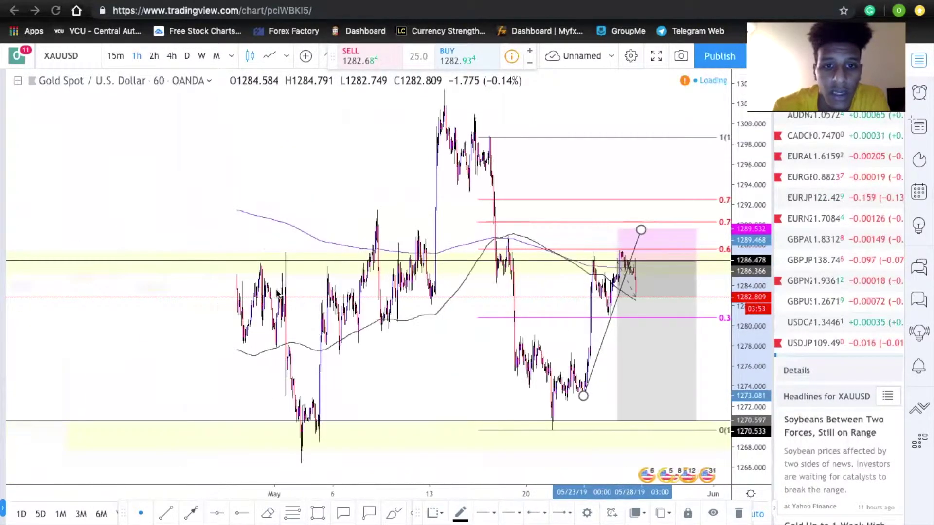
left_click(187, 56)
scroll(214, 187, "down", 5)
scroll(215, 187, "up", 6)
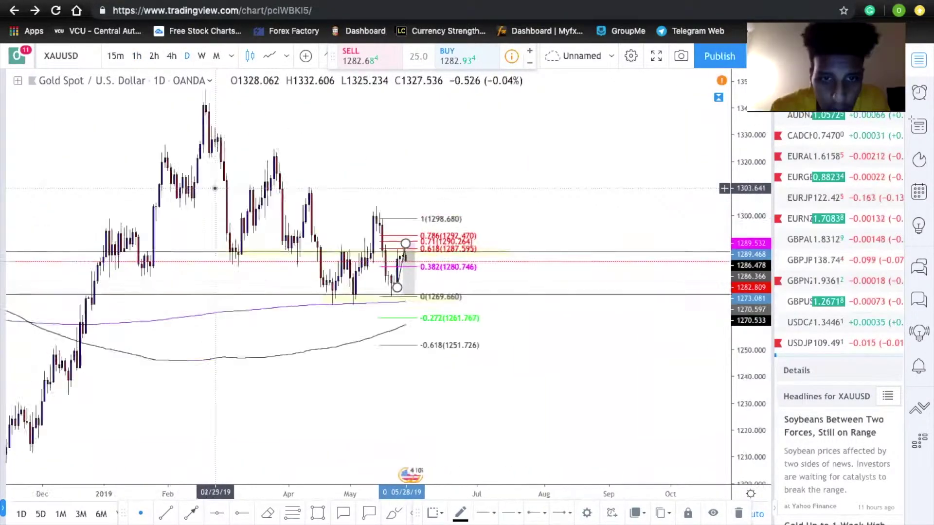
Delete the Fibonacci retracement drawn over the May swing on the daily gold chart.
scroll(214, 187, "up", 1)
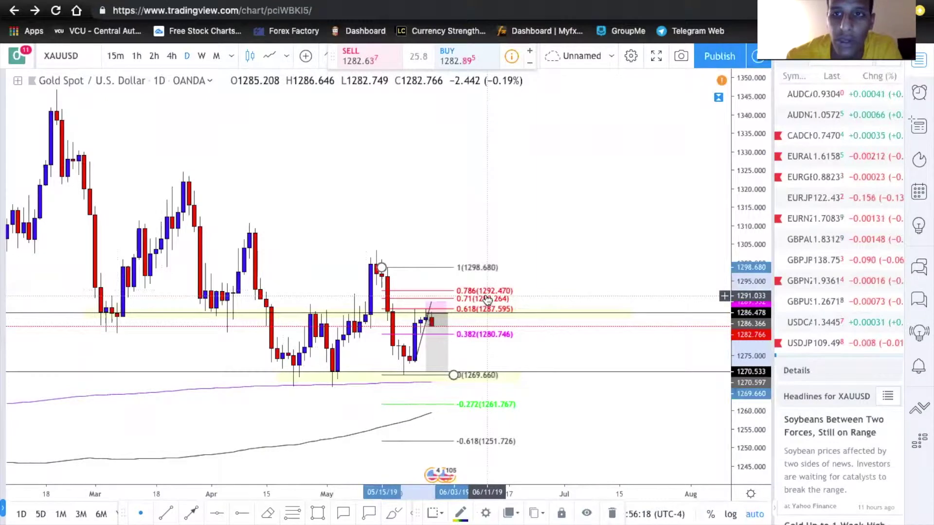
key("Delete")
mouse_move(754, 17)
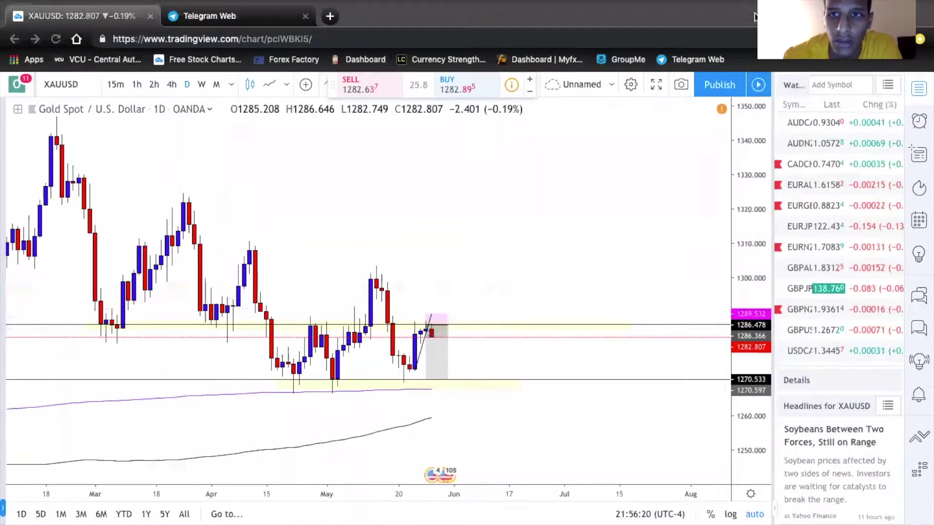
key("ctrl+Left")
key("ctrl+Left")
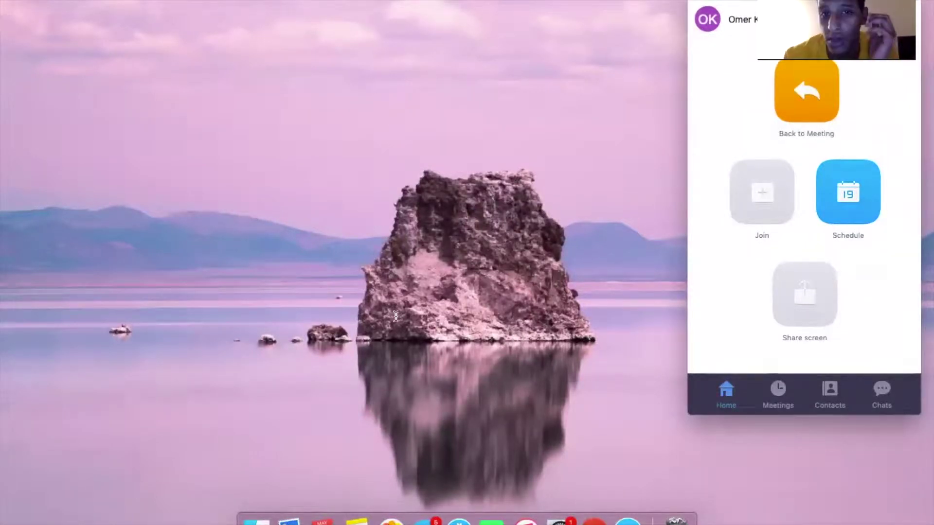
key("ctrl+Right")
key("ctrl+Right")
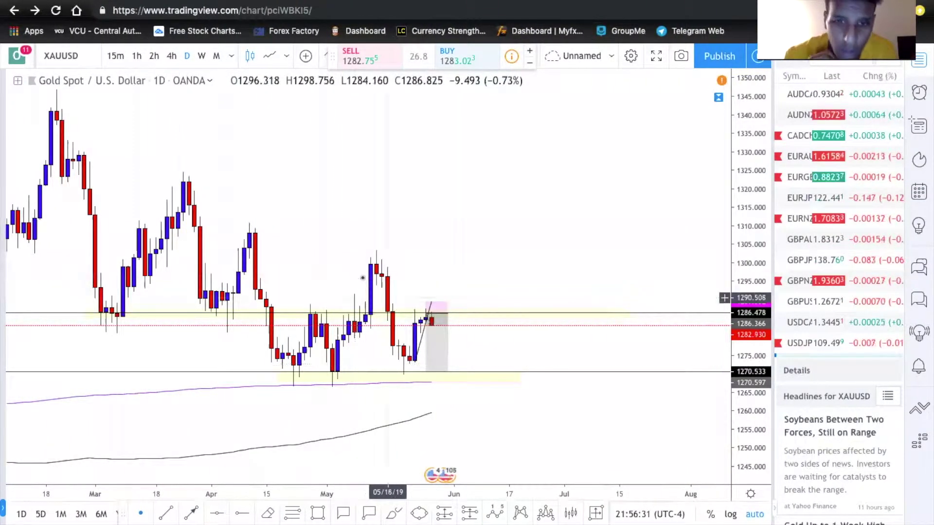
Open the CADCHF daily chart from the watchlist and review its trend lines and highlighted zones back to December.
scroll(362, 278, "up", 1)
scroll(362, 278, "up", 1)
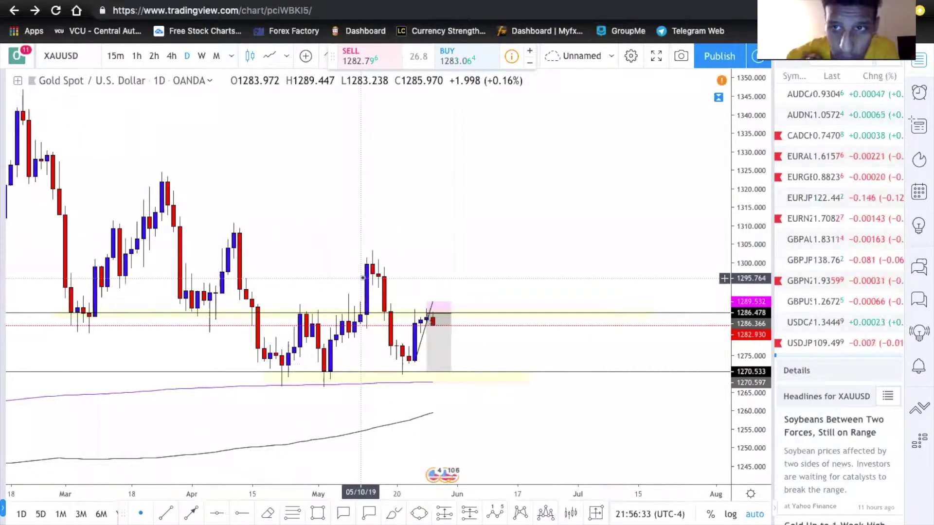
left_click(806, 133)
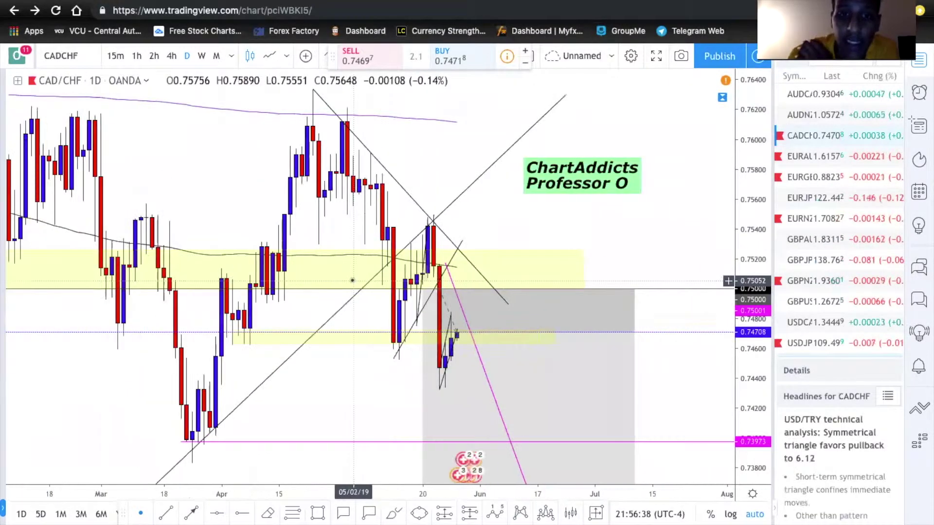
scroll(352, 281, "down", 3)
scroll(352, 281, "up", 2)
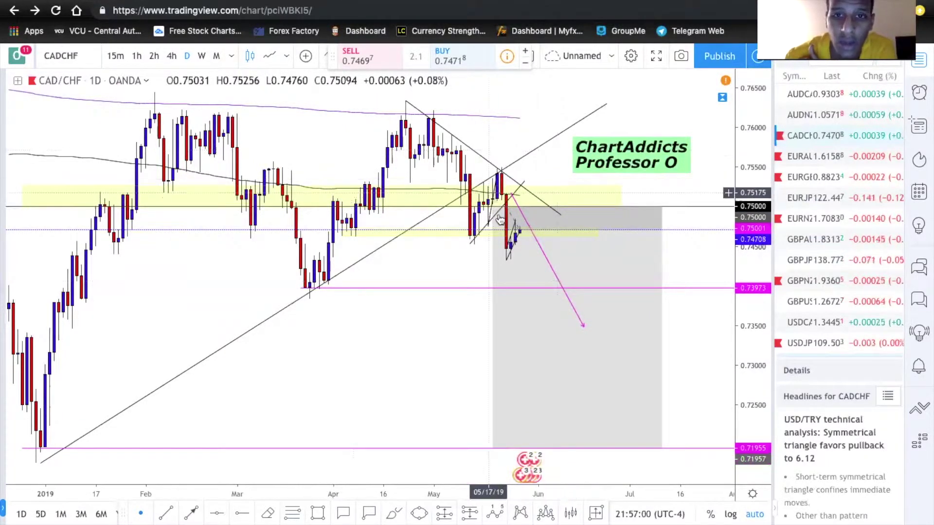
scroll(481, 218, "down", 3)
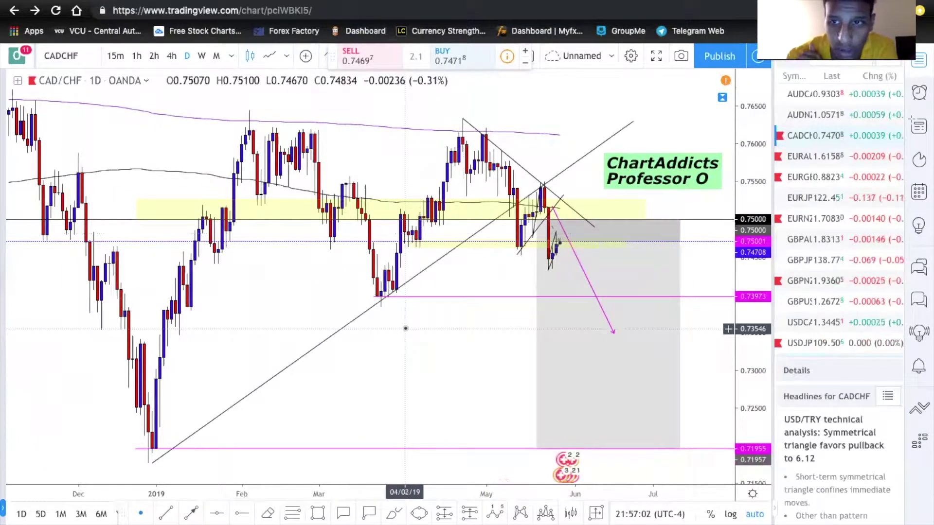
Open the EURAUD daily chart from the watchlist and examine the recent candles in the rising channel.
left_click(815, 154)
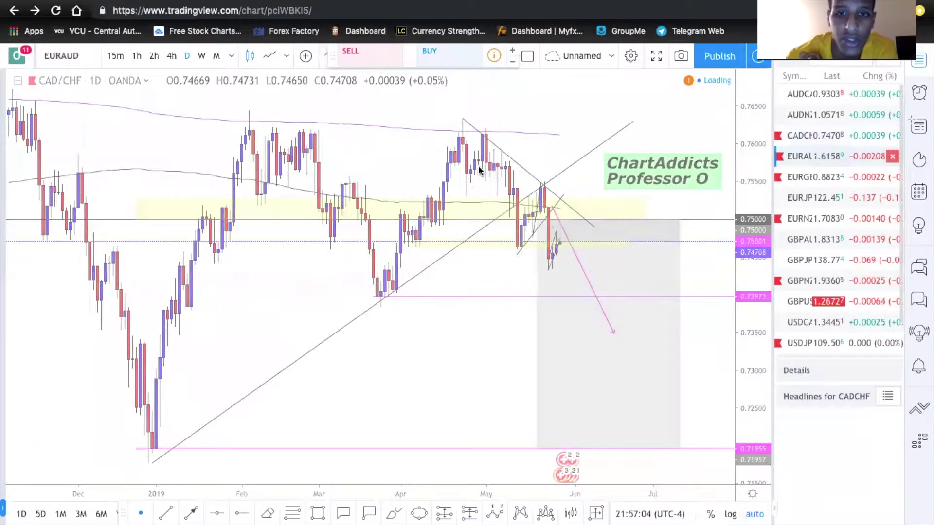
scroll(283, 156, "up", 2)
scroll(283, 155, "up", 5)
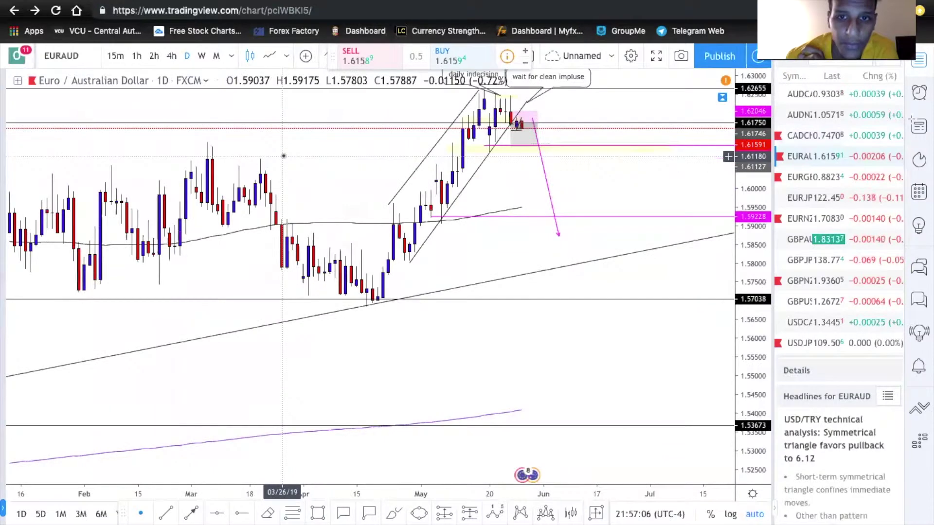
scroll(283, 155, "up", 2)
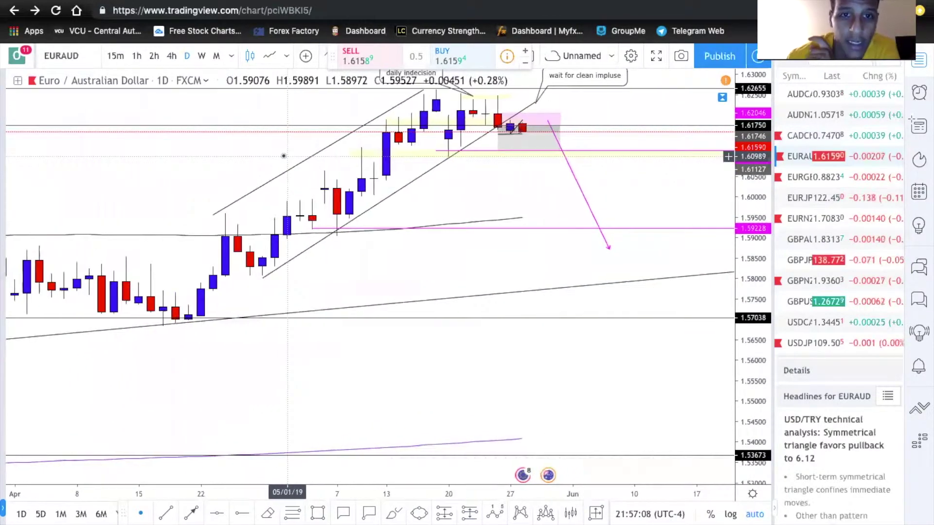
scroll(284, 156, "right", 1)
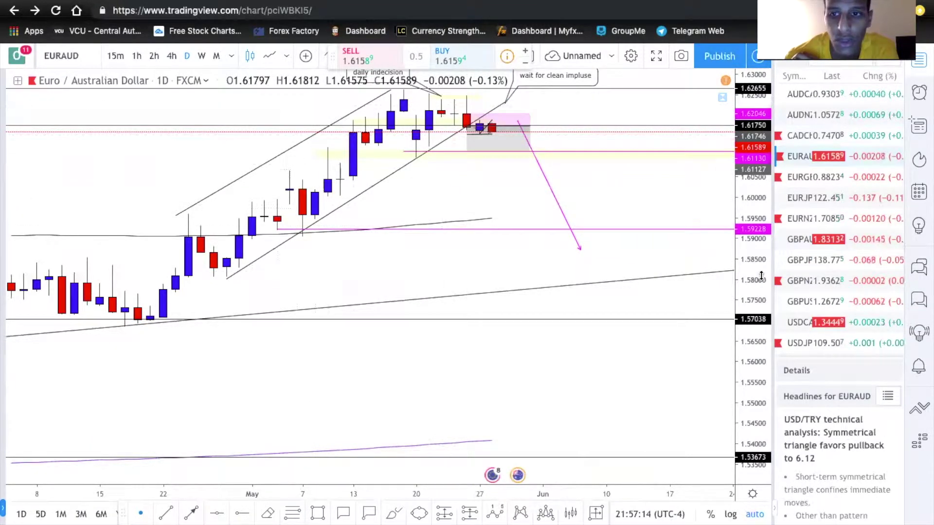
Stretch the EURAUD price scale around the recent highs and move the "daily indecision" callout slightly up and to the right.
left_click_drag(761, 278, 769, 138)
double_click(766, 139)
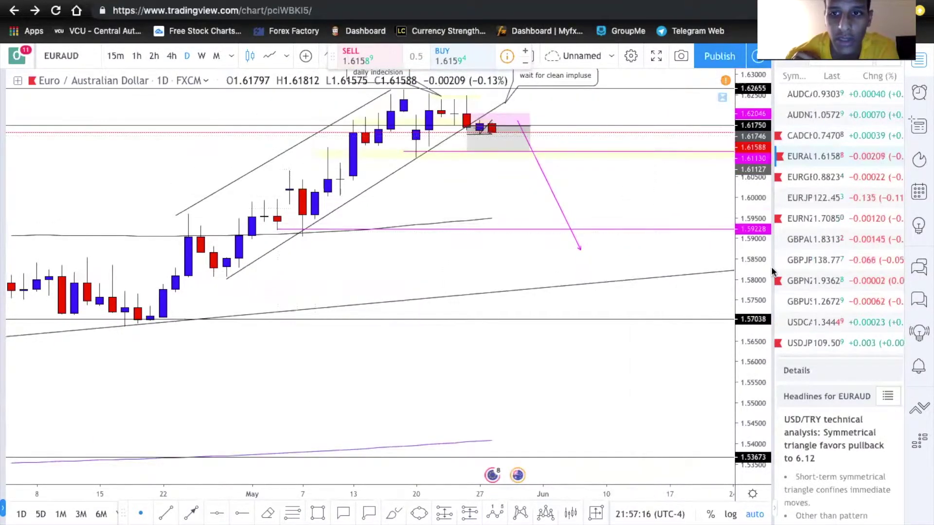
left_click_drag(753, 285, 753, 110)
left_click_drag(632, 207, 612, 419)
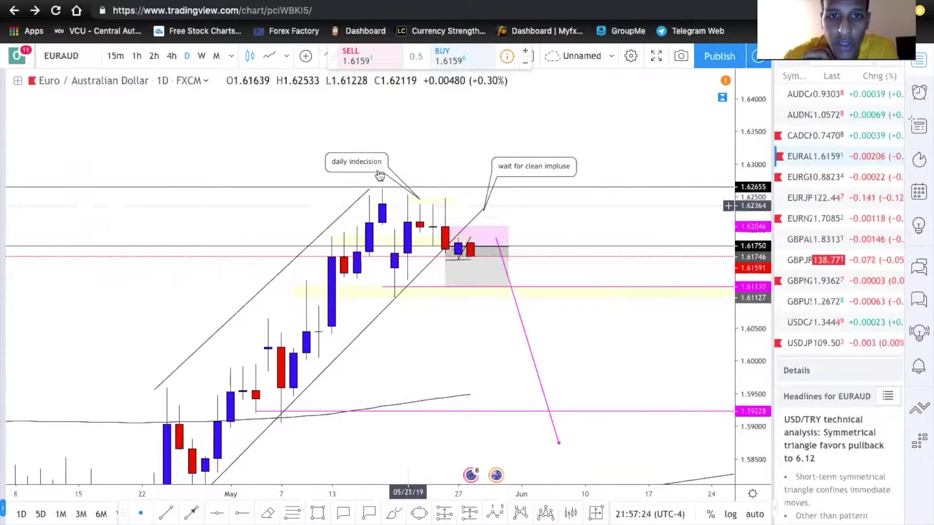
left_click_drag(379, 175, 392, 161)
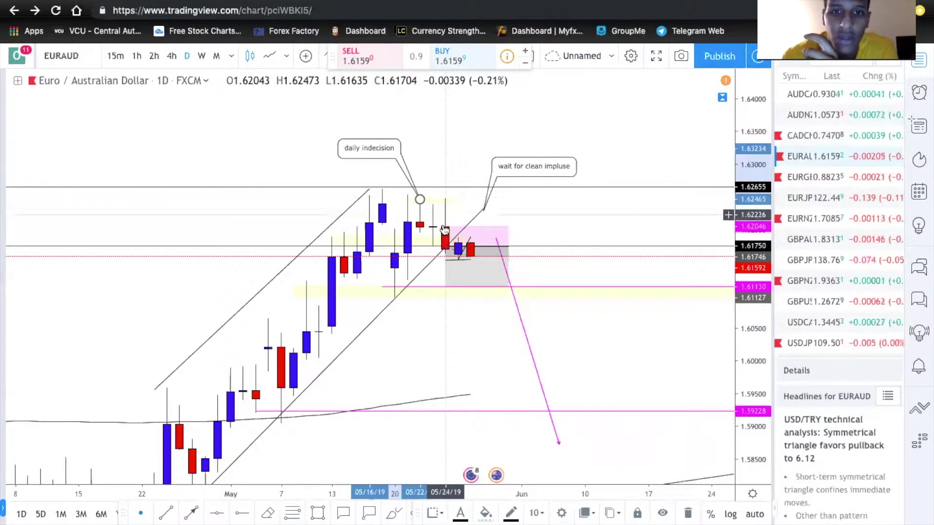
Switch EURAUD to the 4-hour timeframe and examine the price action around the lower channel line and the short-position box.
scroll(354, 313, "up", 3)
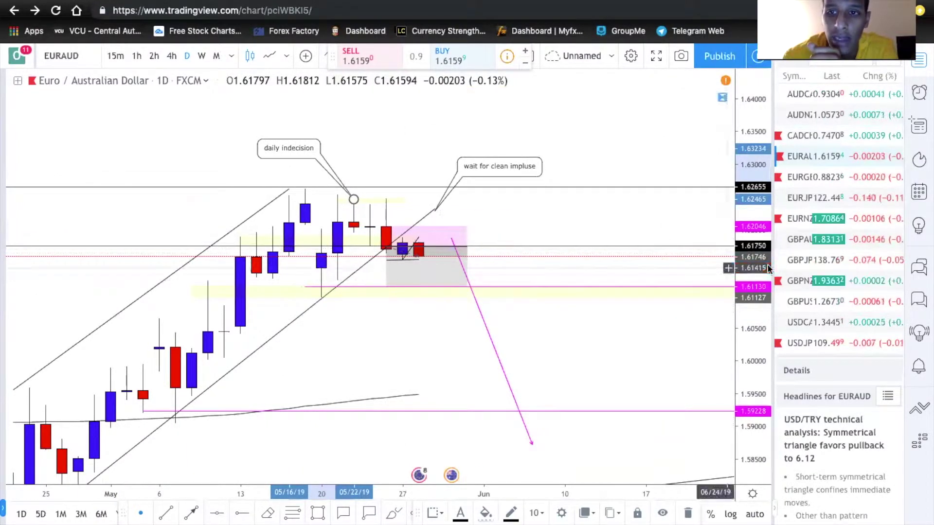
left_click(170, 57)
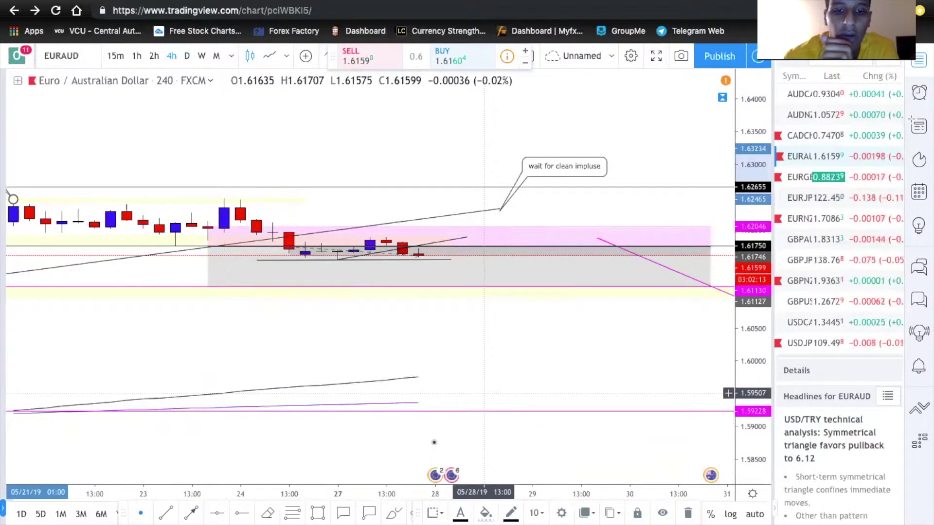
left_click(442, 471)
scroll(504, 290, "right", 3)
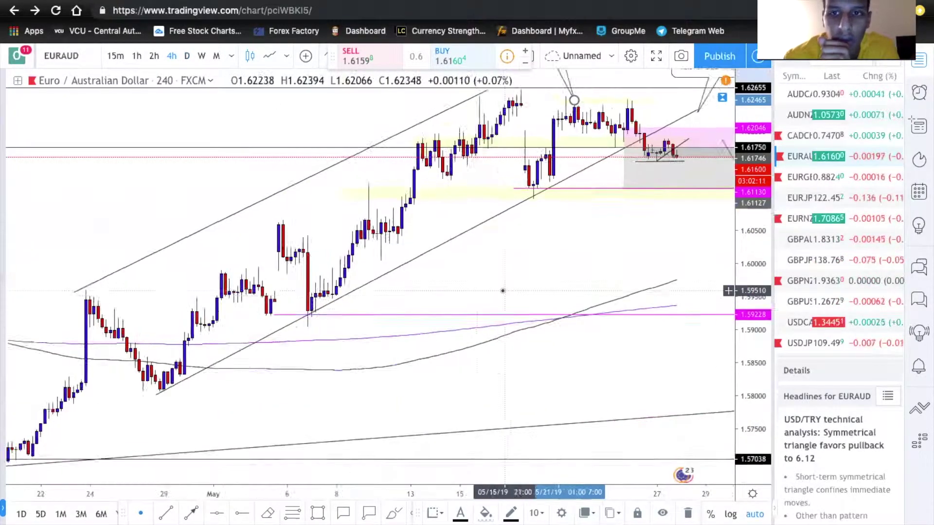
scroll(503, 290, "up", 2)
left_click_drag(763, 127, 521, 186)
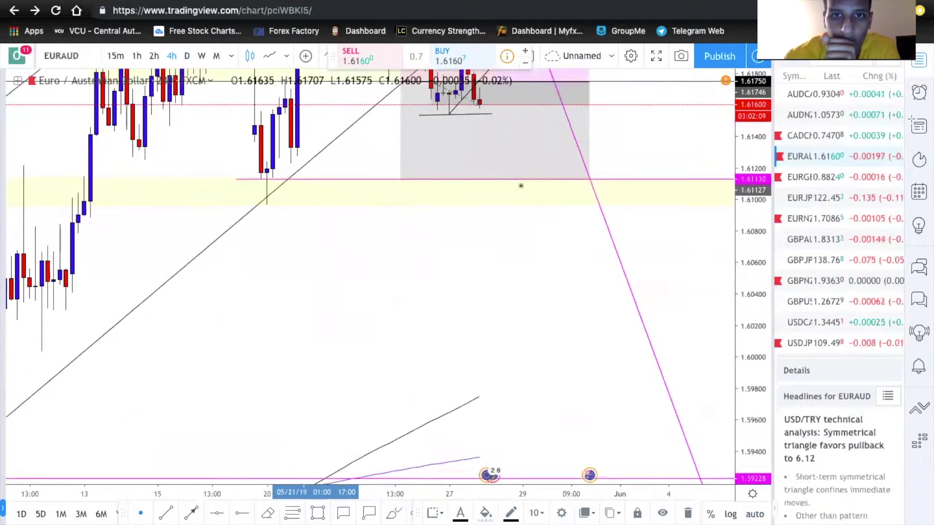
left_click(474, 217)
left_click_drag(389, 317, 370, 430)
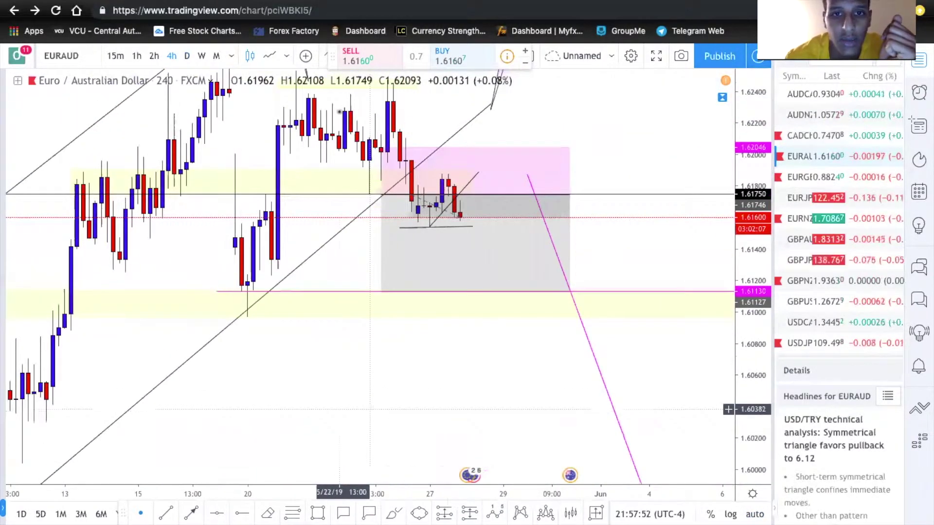
Lower EURAUD through the 2-hour to the 1-hour timeframe and enlarge the price action inside the short-position box.
left_click(150, 59)
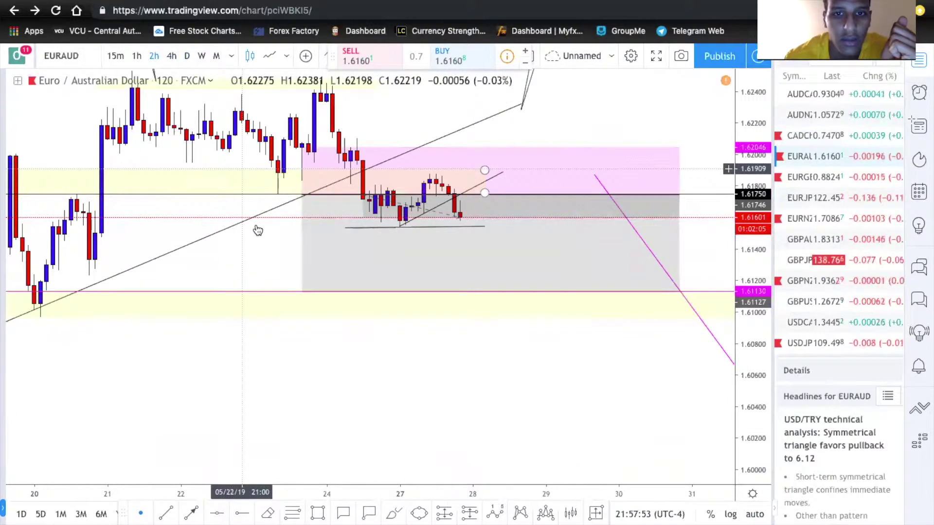
left_click(136, 59)
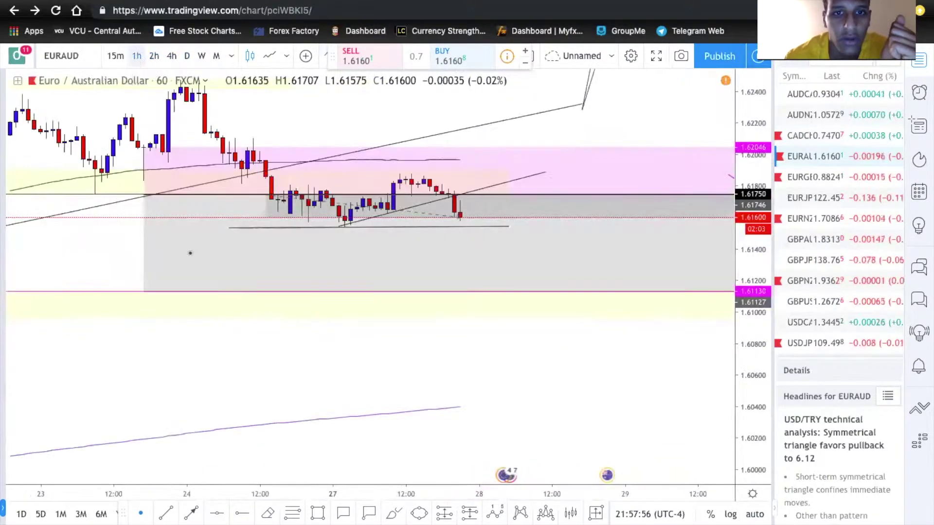
left_click(193, 264)
left_click_drag(731, 340, 732, 193)
scroll(467, 412, "up", 5)
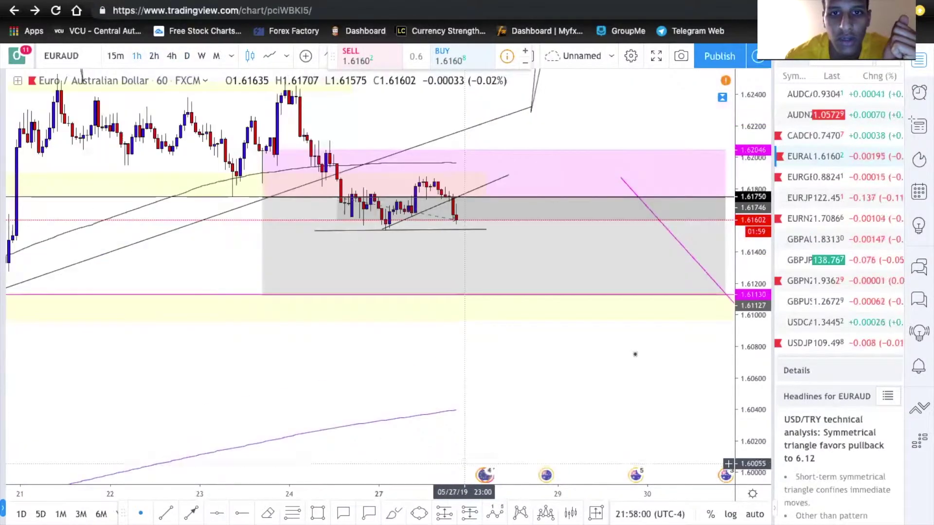
scroll(753, 104, "up", 5)
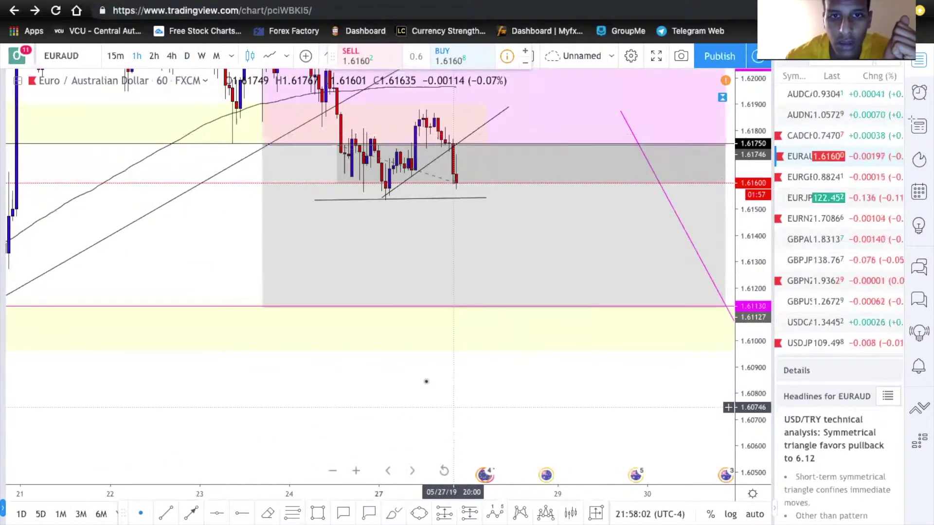
scroll(365, 224, "up", 3)
scroll(384, 265, "down", 5)
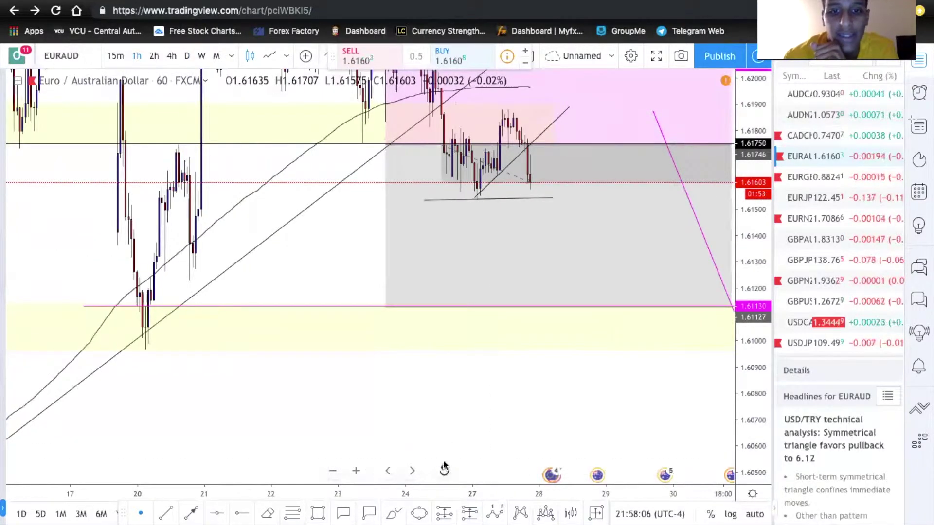
Reset the EURAUD hourly chart view, review the whole rising channel, and return to the 4-hour timeframe.
left_click(444, 470)
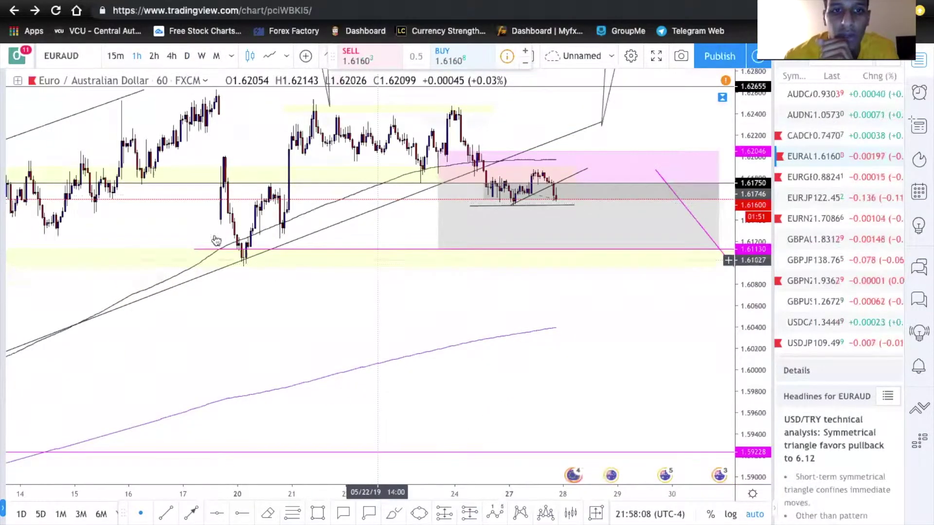
scroll(371, 266, "down", 5)
scroll(372, 266, "down", 5)
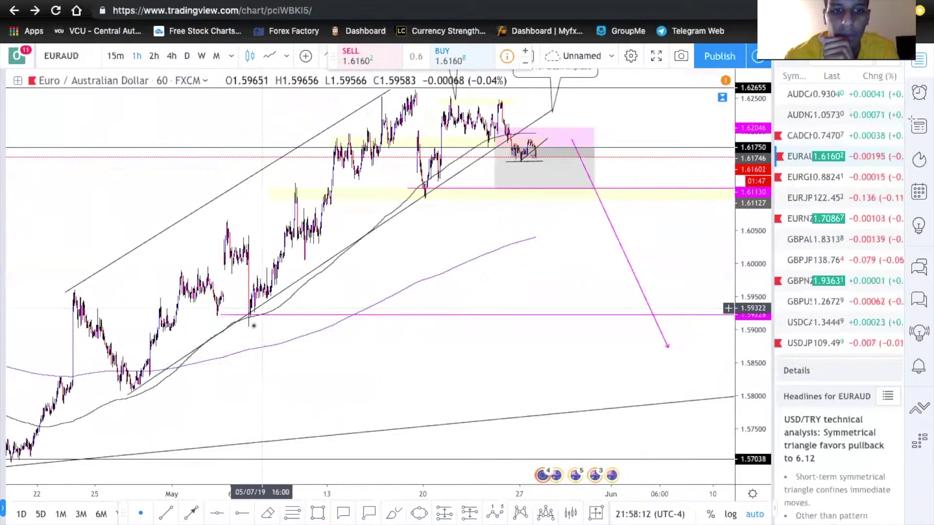
left_click(172, 55)
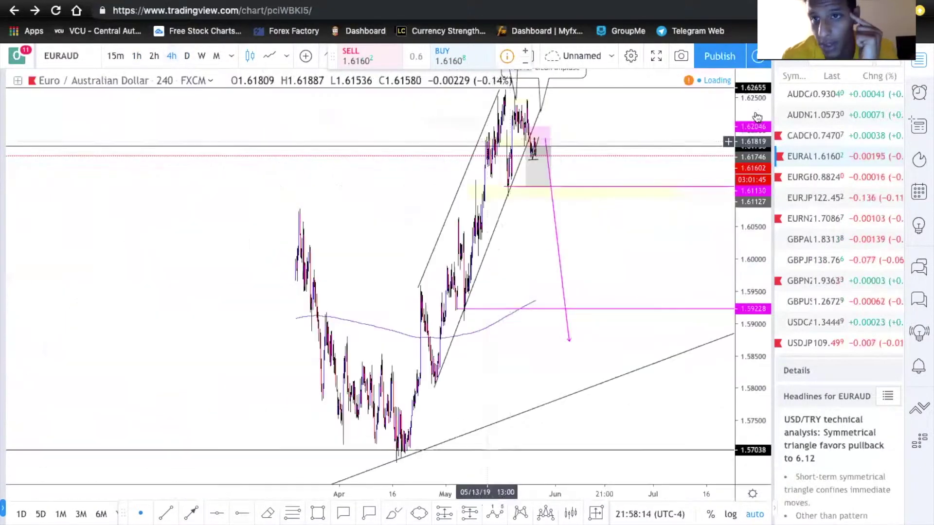
Open the EURNZD 4-hour chart from the watchlist and look at the recent price action in its rising channel.
left_click(810, 218)
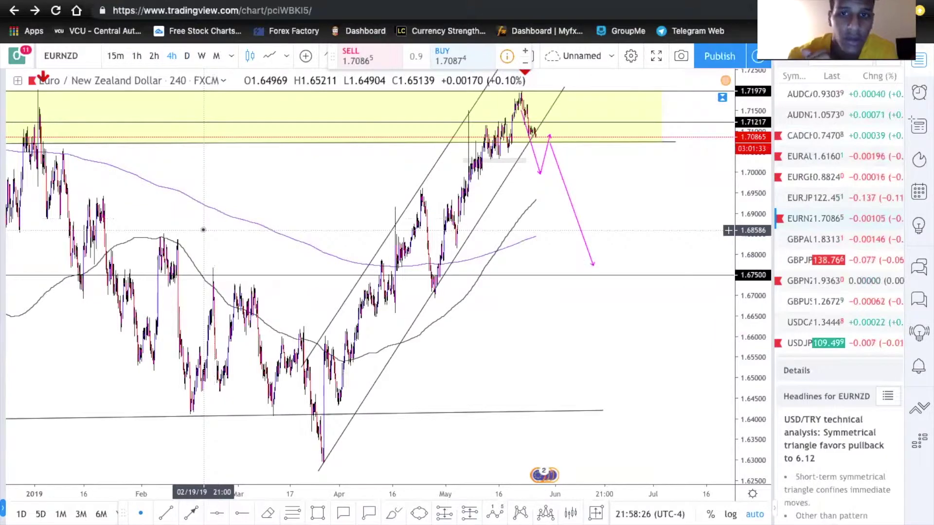
scroll(155, 218, "up", 5)
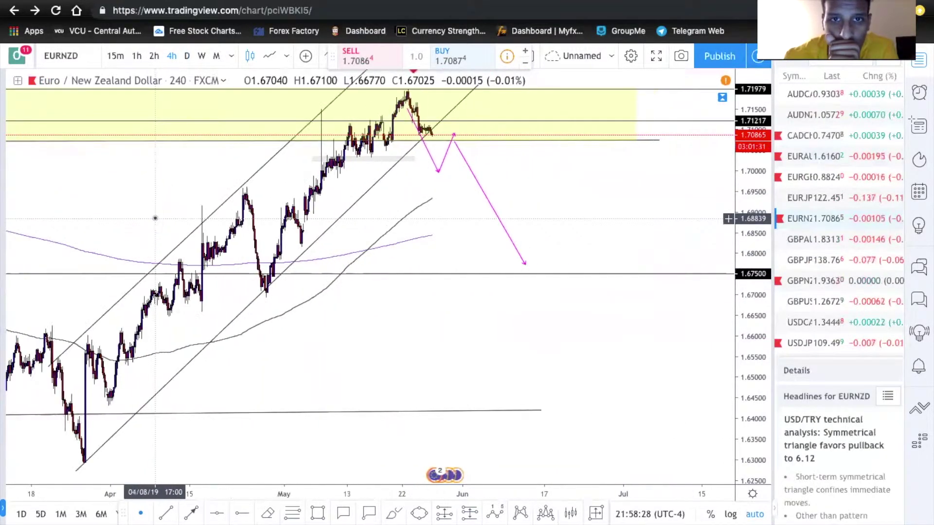
Shift the long downward projection arrow on the EURNZD 4-hour chart forward in time, starting it at 1.70710 on the yellow zone's lower edge.
scroll(156, 218, "up", 3)
scroll(205, 293, "down", 5)
scroll(387, 310, "down", 5)
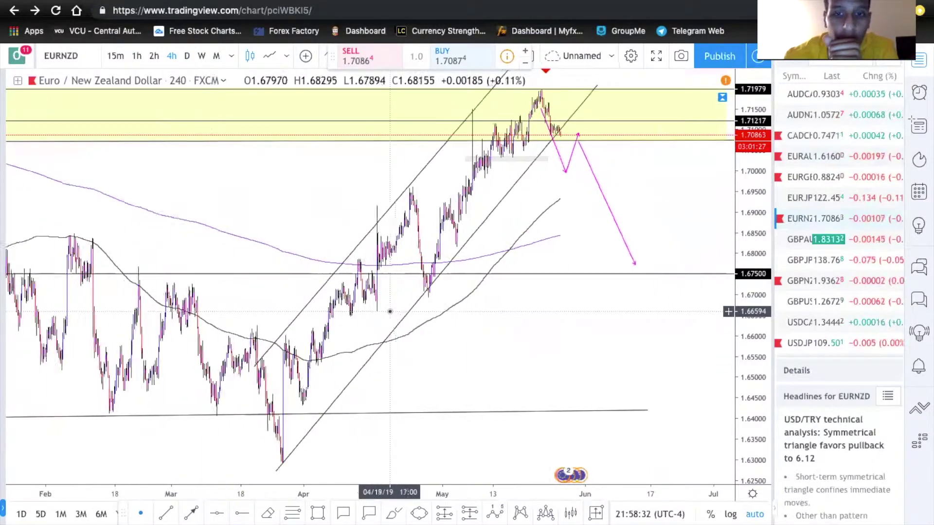
scroll(389, 312, "down", 1)
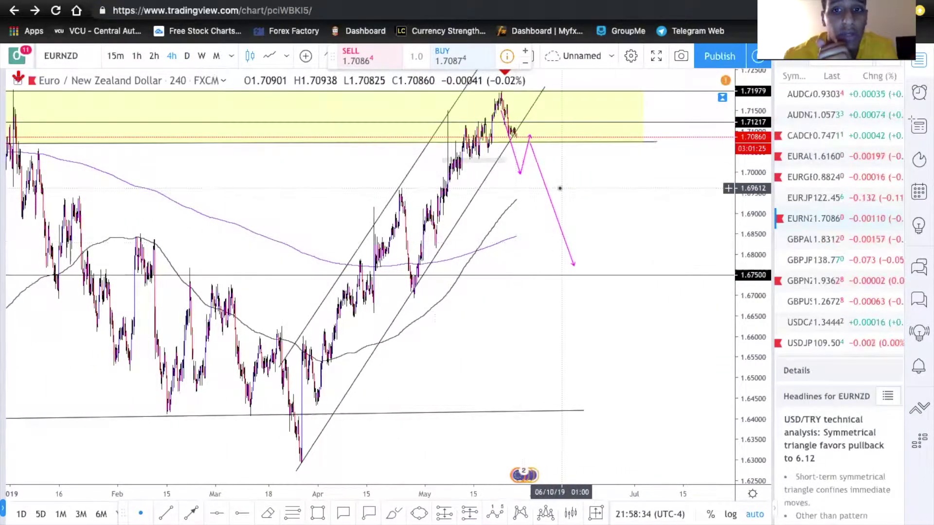
left_click_drag(549, 201, 572, 202)
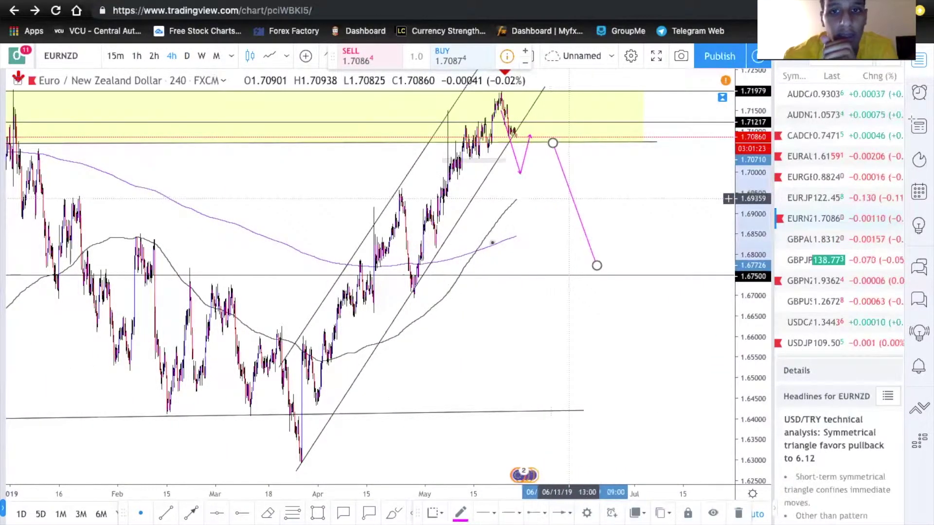
Switch EURNZD to the daily timeframe and compare the two arrow-marked highs inside the yellow resistance zone.
scroll(455, 286, "down", 5)
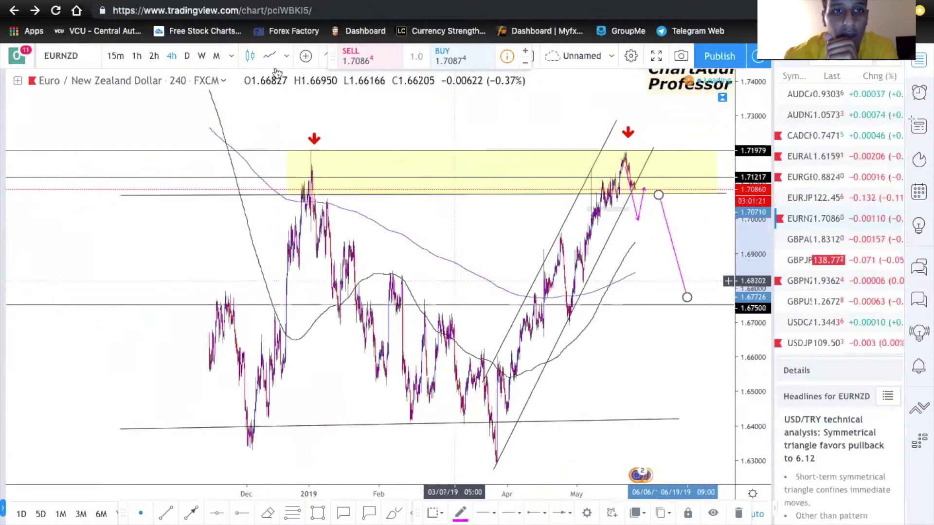
left_click(187, 57)
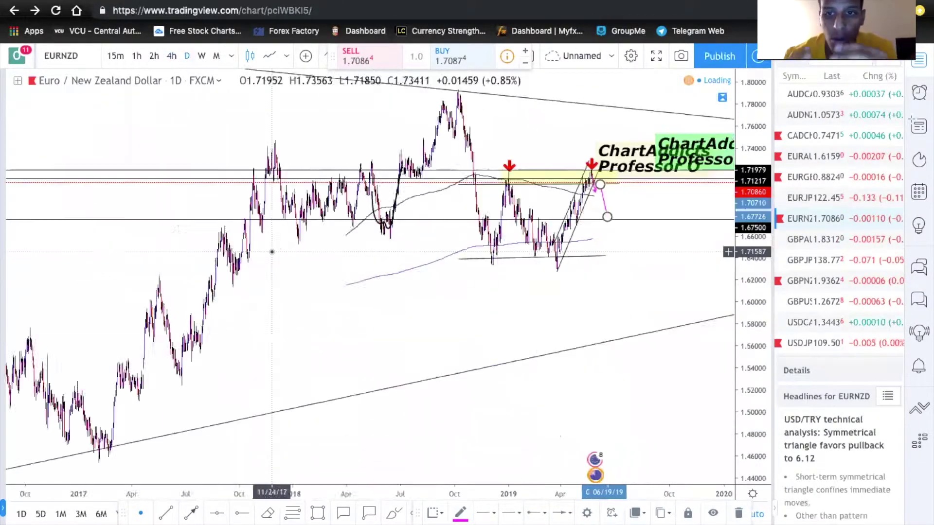
scroll(272, 252, "up", 3)
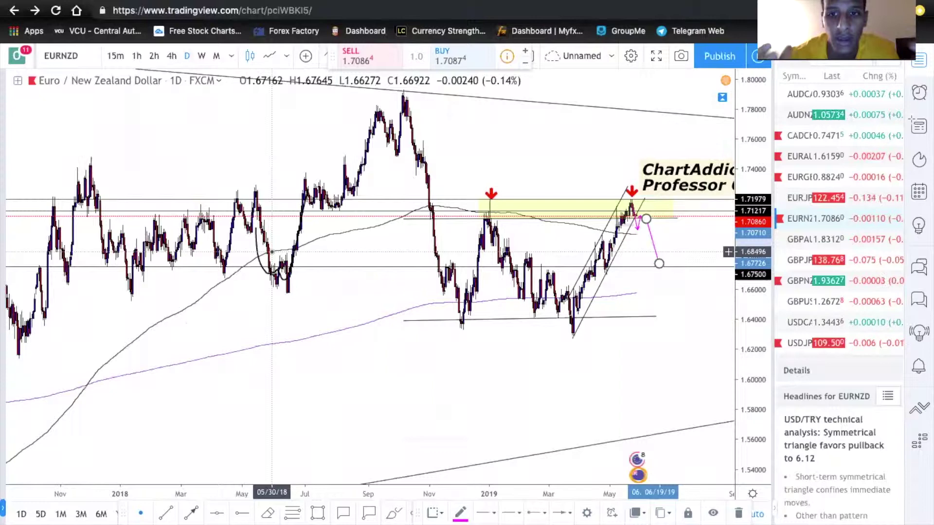
scroll(271, 251, "up", 5)
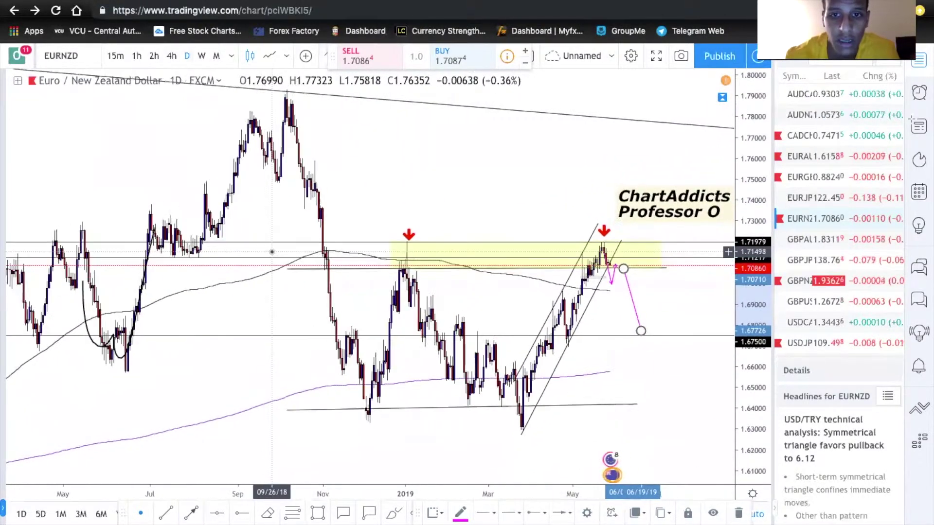
scroll(272, 252, "up", 4)
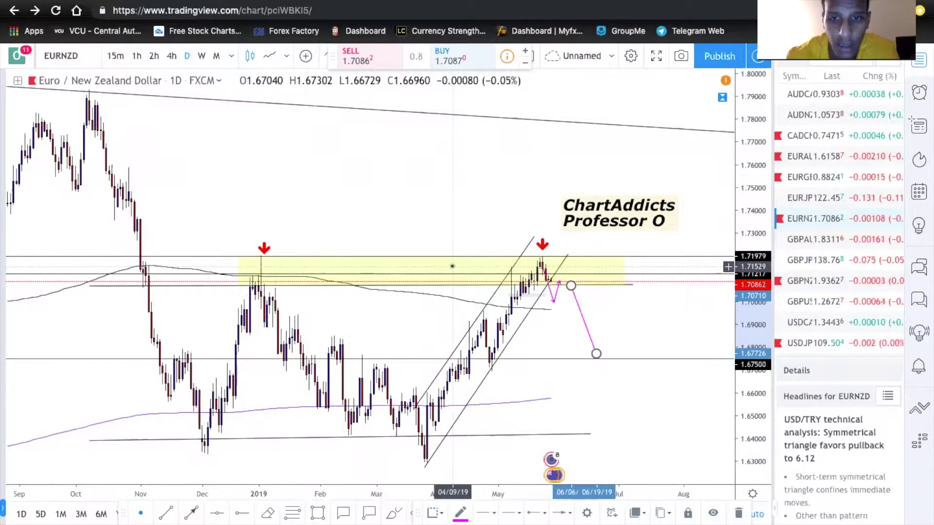
Examine the latest EURNZD daily candles at the lower channel line, deselect the projection arrow, and return to the 4-hour timeframe.
scroll(452, 266, "up", 2)
scroll(452, 266, "up", 2)
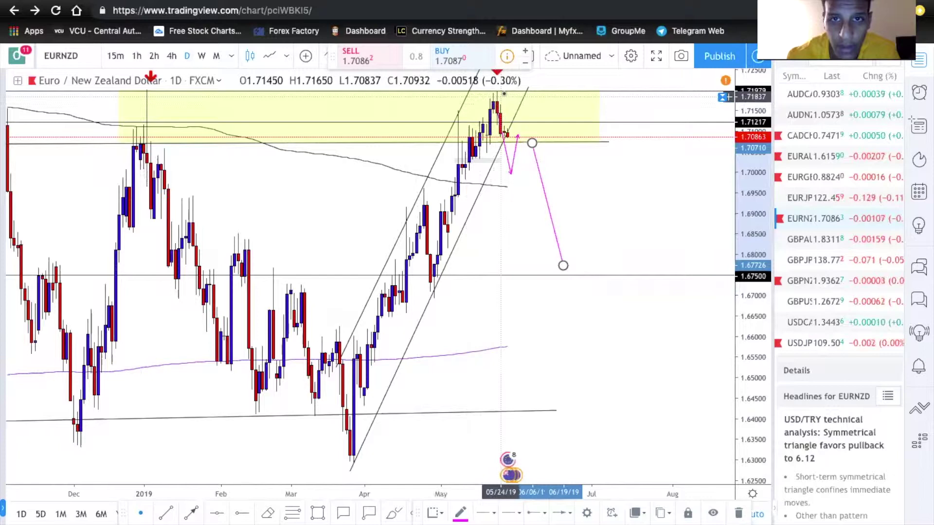
scroll(445, 101, "up", 3)
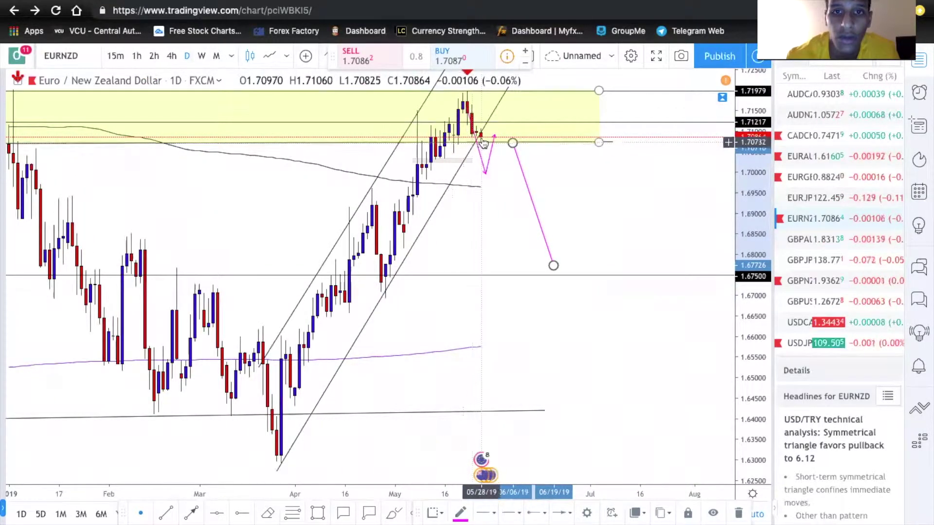
scroll(472, 140, "up", 1)
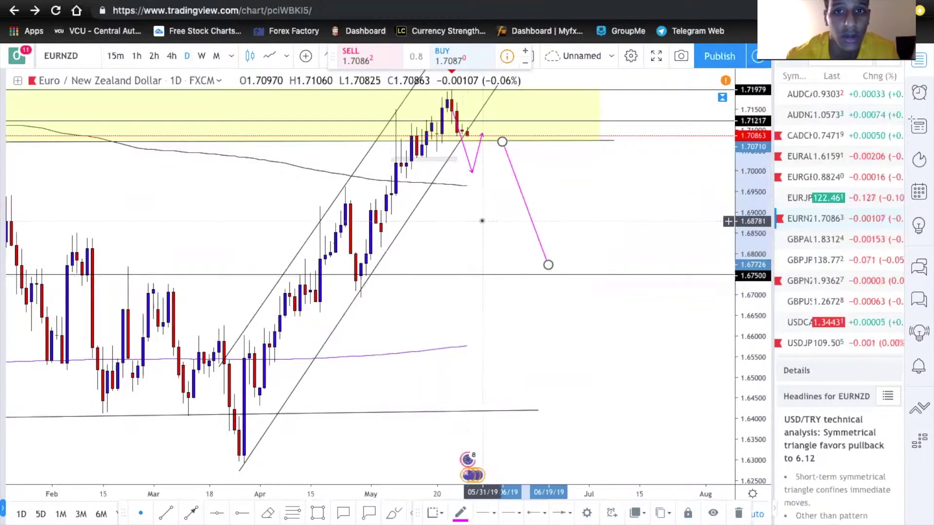
left_click(482, 221)
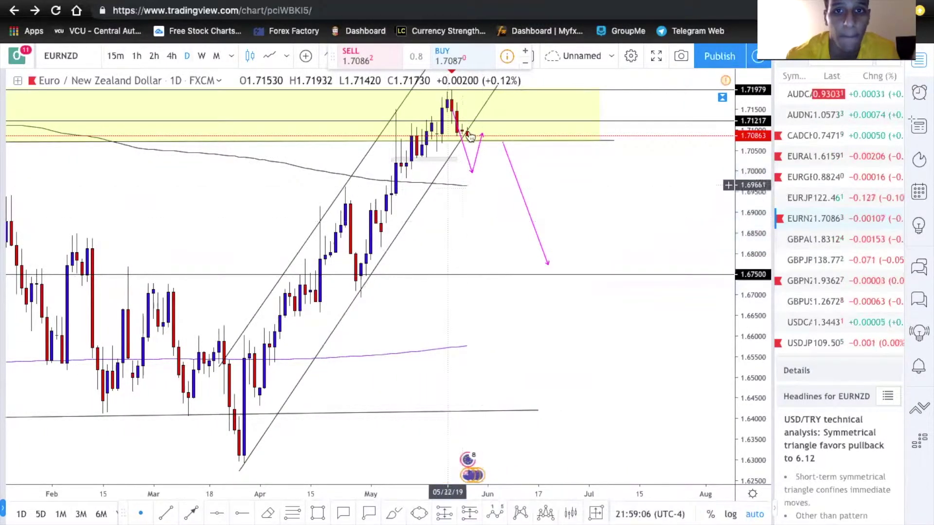
left_click(171, 55)
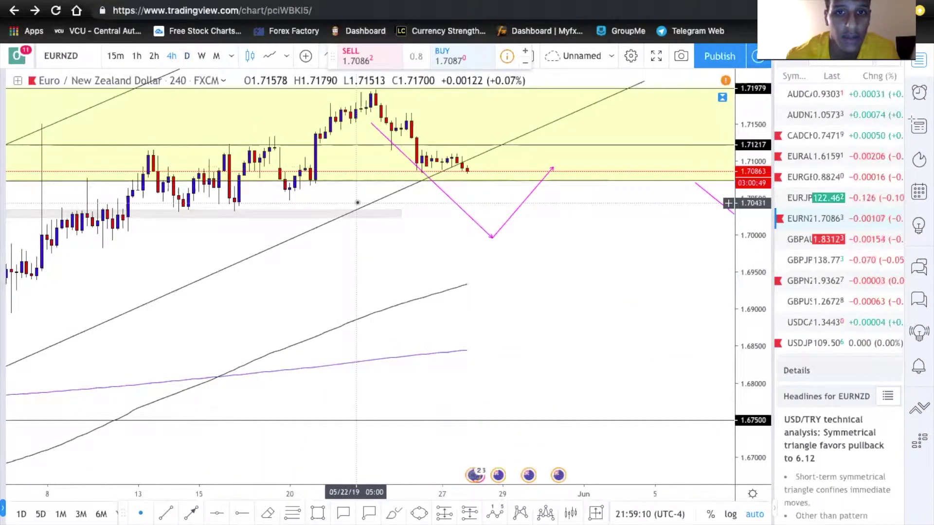
scroll(350, 165, "down", 5)
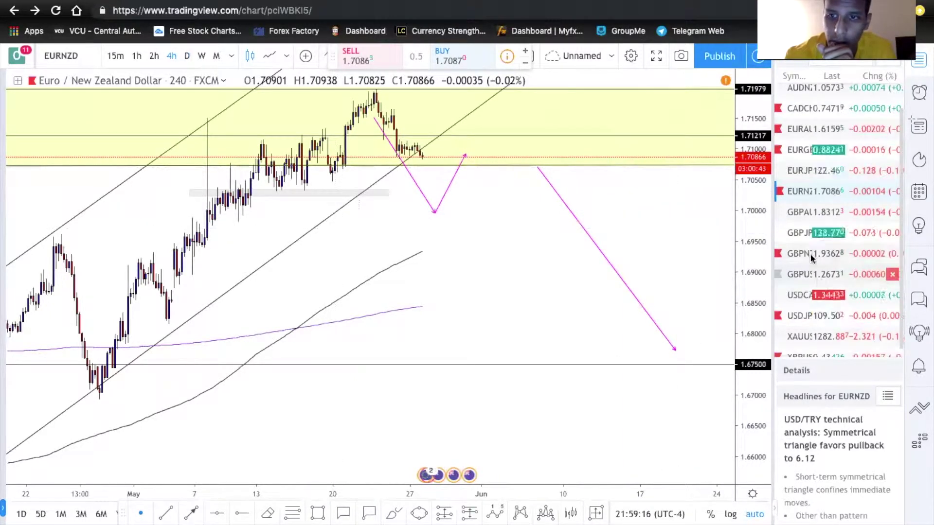
Open the GBPNZD 4-hour chart from the watchlist and review the descending trendline and long-position box.
left_click(808, 257)
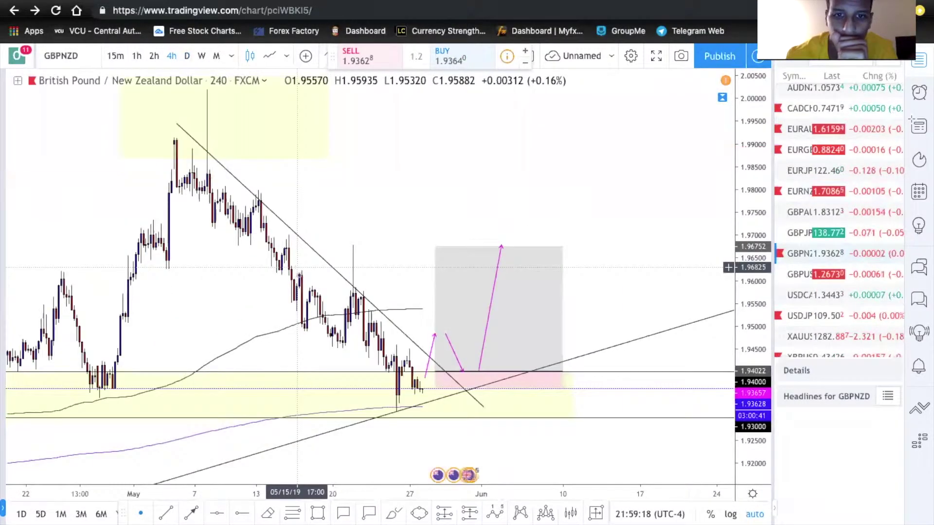
scroll(302, 309, "down", 3)
scroll(302, 310, "down", 5)
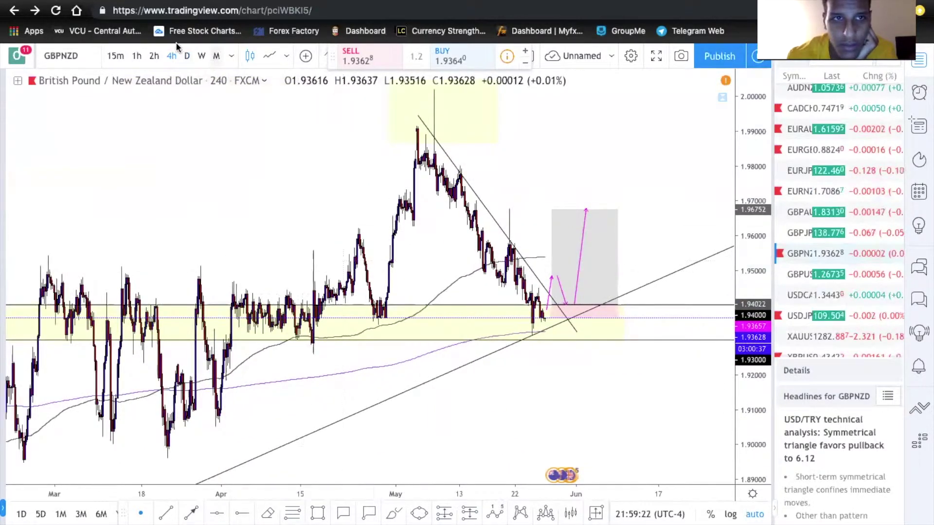
Switch GBPNZD to the daily timeframe and examine the yellow support zone, the moving averages and the rising trendline near the latest candles.
left_click(187, 56)
scroll(261, 176, "up", 4)
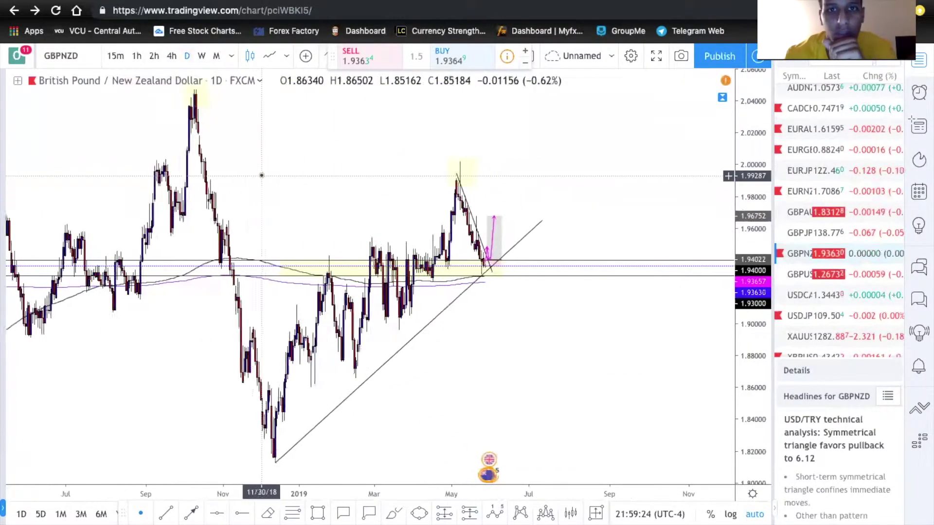
scroll(262, 176, "up", 5)
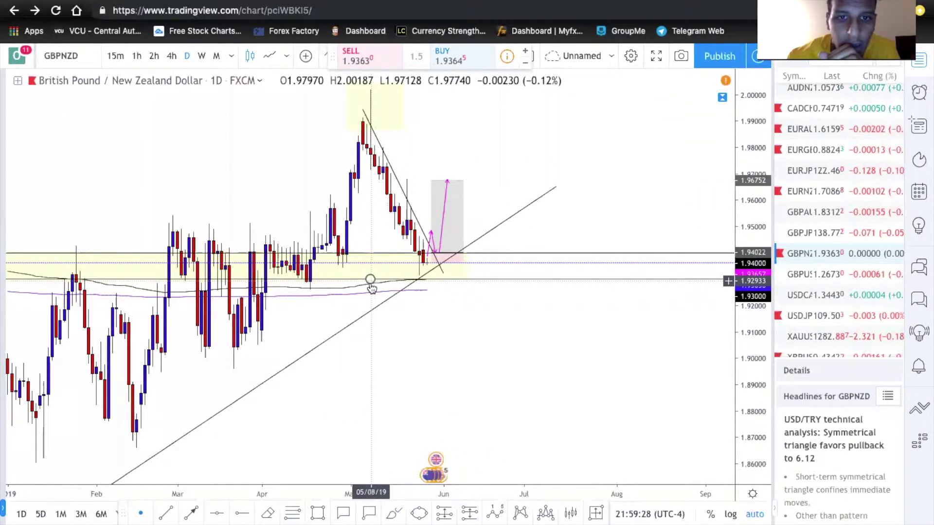
scroll(175, 243, "down", 2)
scroll(168, 222, "down", 5)
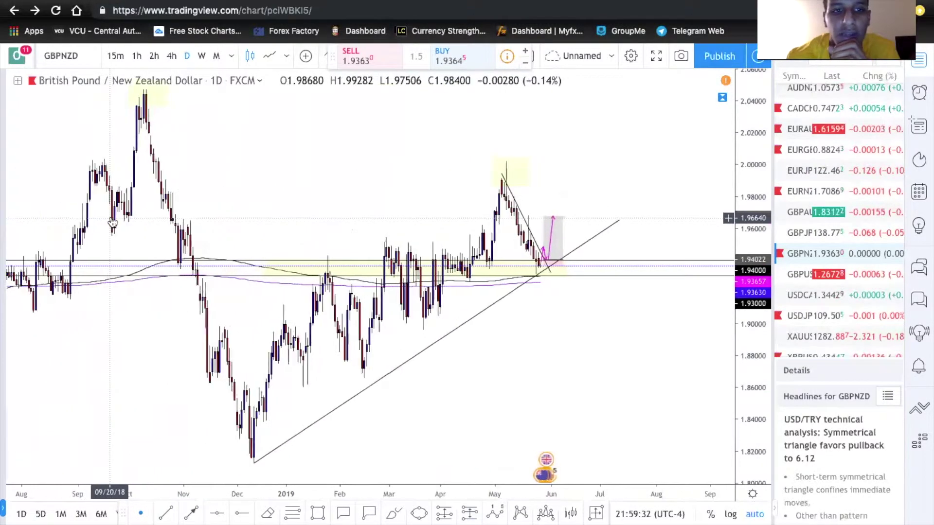
scroll(112, 223, "up", 3)
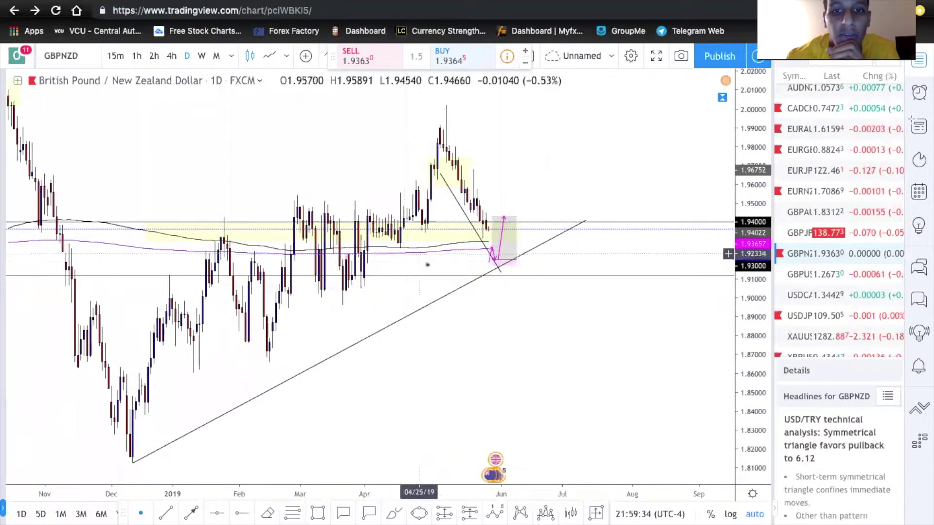
scroll(412, 304, "up", 2)
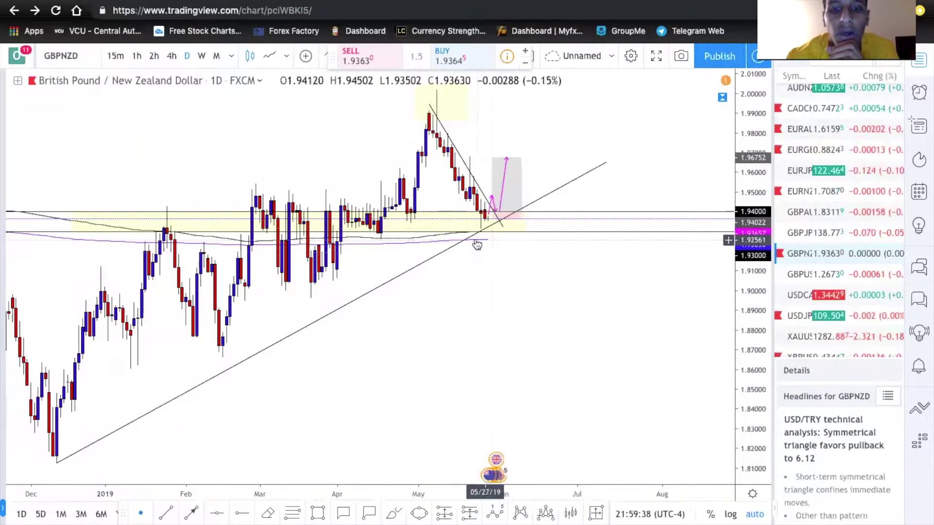
scroll(471, 246, "up", 2)
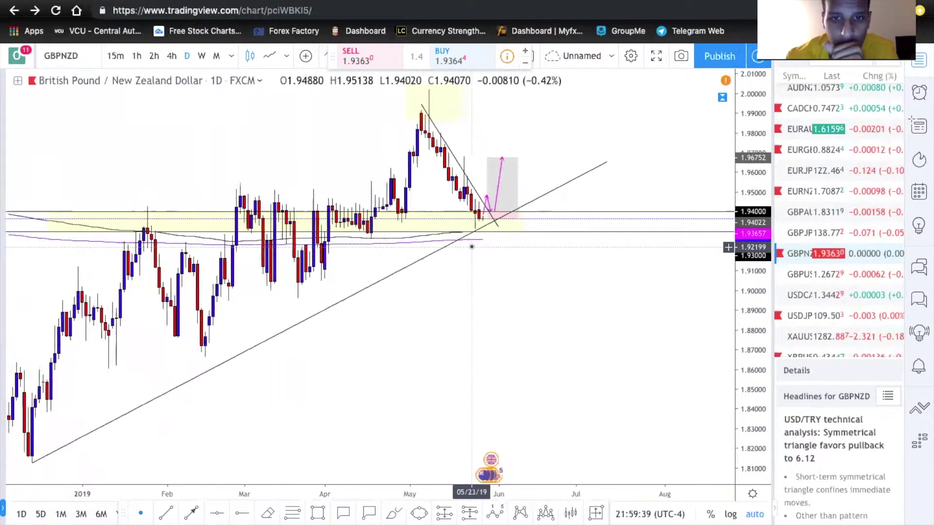
Return GBPNZD to the 4-hour timeframe and inspect the long-position box against the wider price history.
left_click(162, 60)
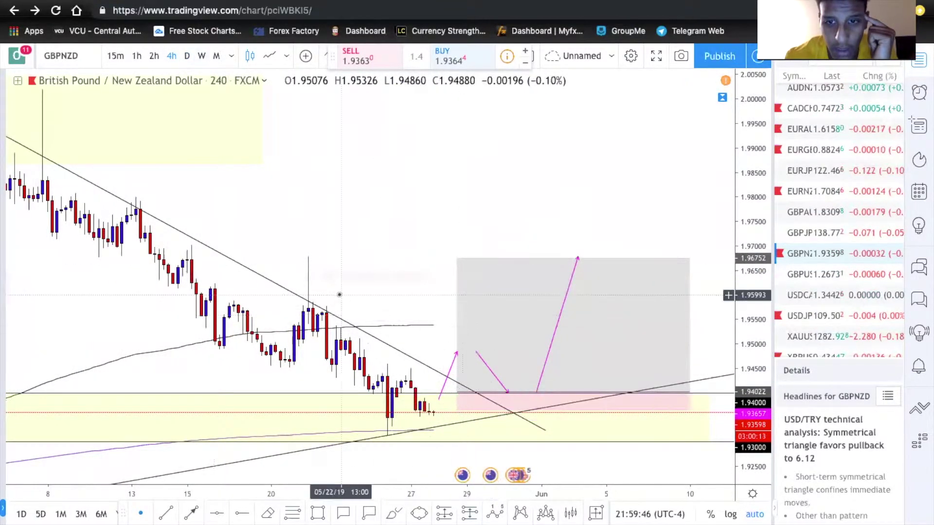
scroll(668, 338, "down", 3)
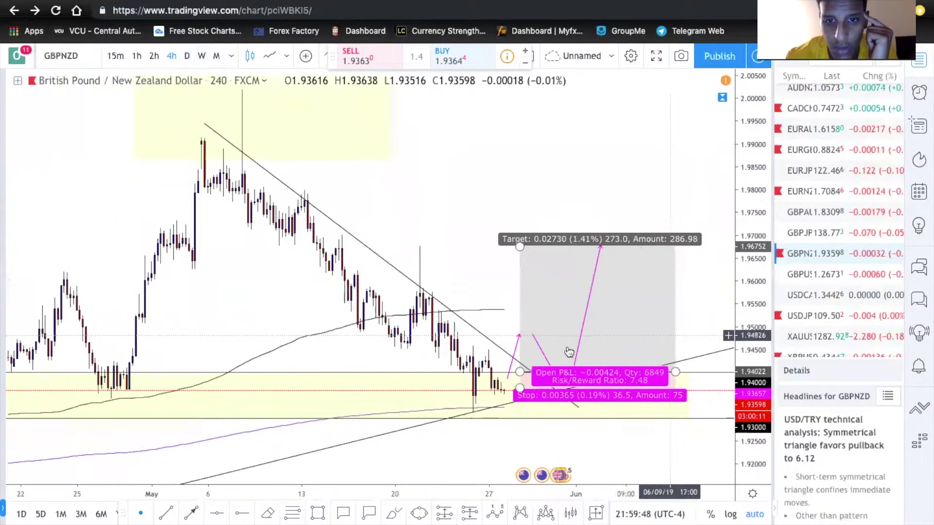
scroll(536, 241, "down", 5)
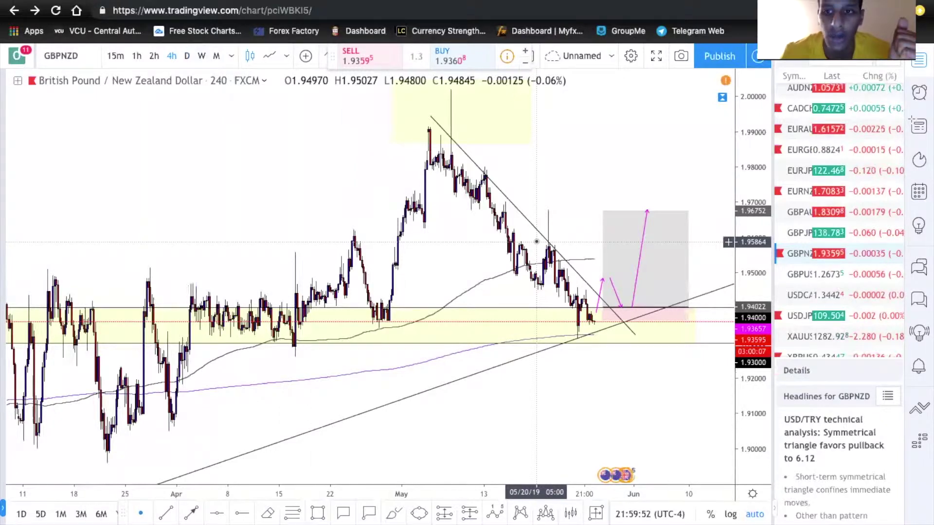
Open USDJPY from the watchlist and view its double top and violated trendline on the daily timeframe.
key("Down")
key("Down")
key("Down")
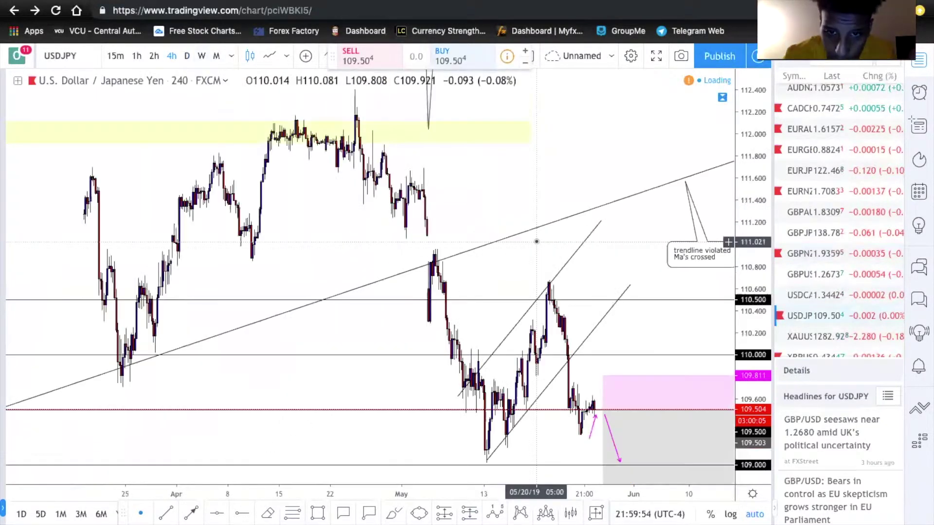
left_click(187, 57)
scroll(251, 275, "up", 5)
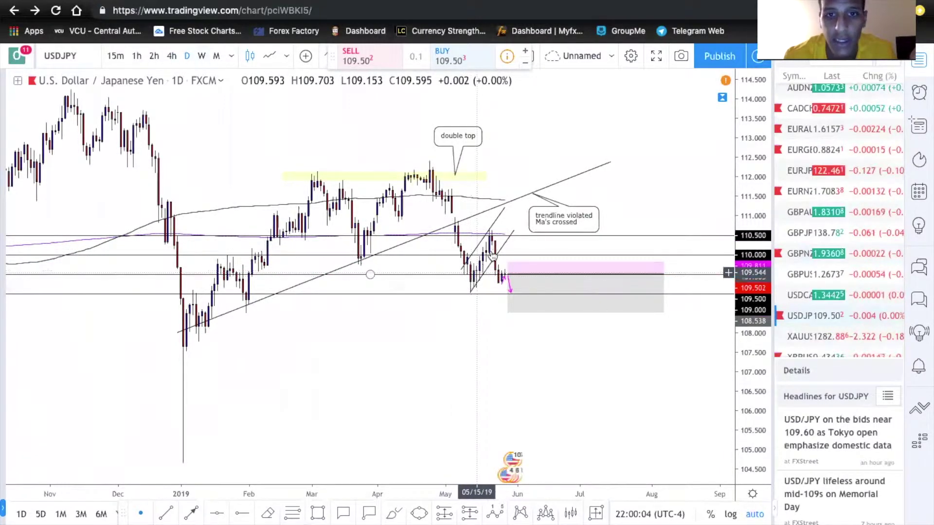
Try a Fibonacci retracement on the USDJPY daily decline from 111.606 to 108.979, and delete it.
left_click(287, 518)
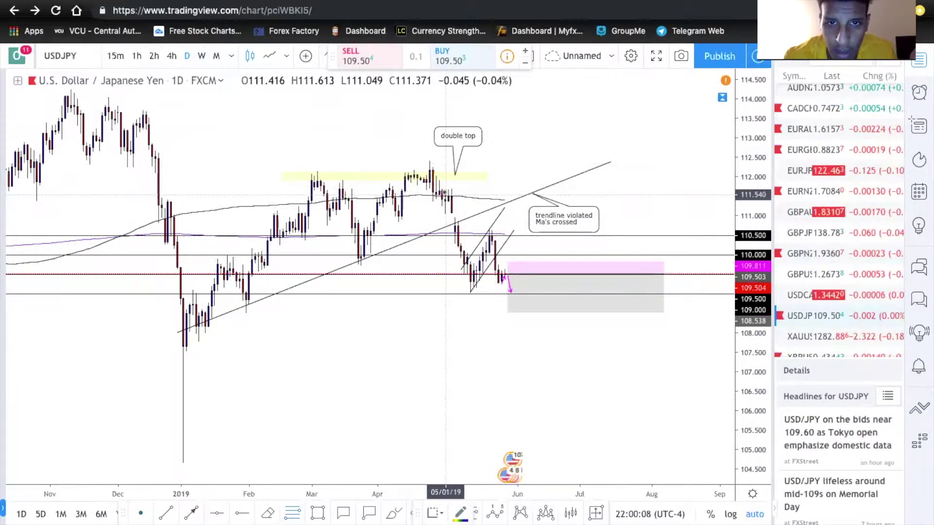
mouse_move(444, 192)
left_mouse_down()
mouse_move(603, 269)
mouse_move(603, 294)
left_mouse_up()
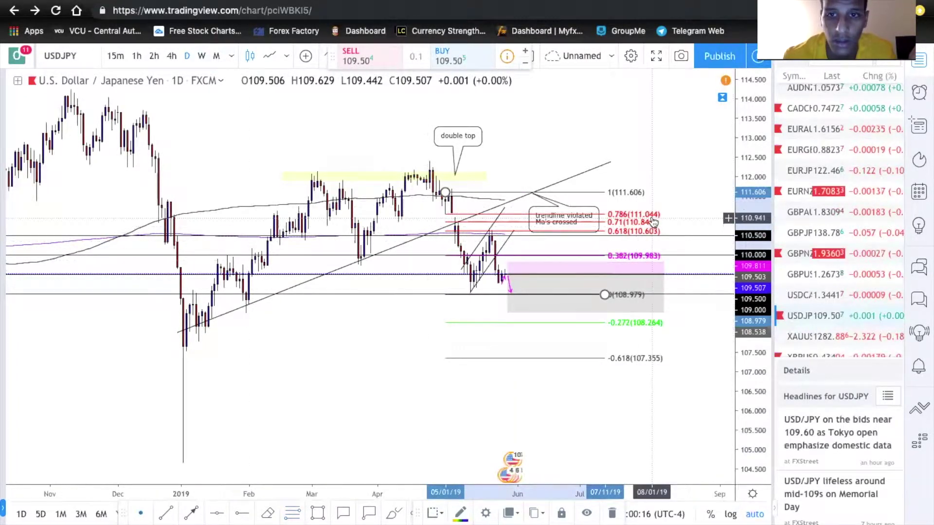
key("Delete")
Enlarge the recent USDJPY daily candles, switch to the 4-hour timeframe, and examine the broken rising channel.
scroll(431, 225, "up", 3)
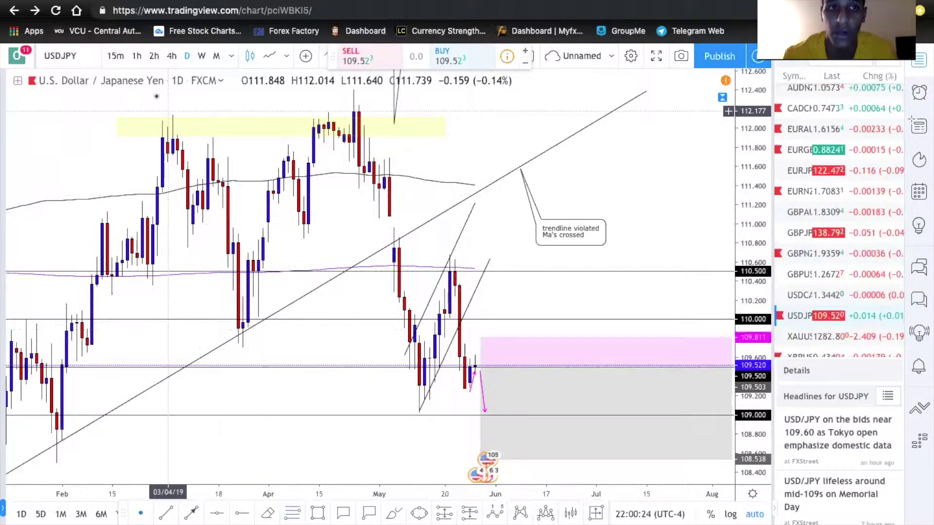
left_click(172, 56)
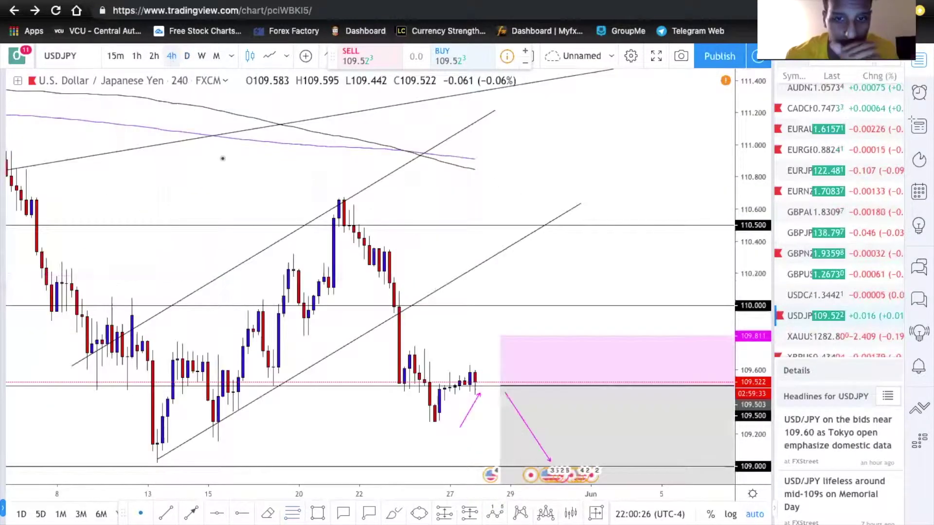
scroll(222, 158, "down", 5)
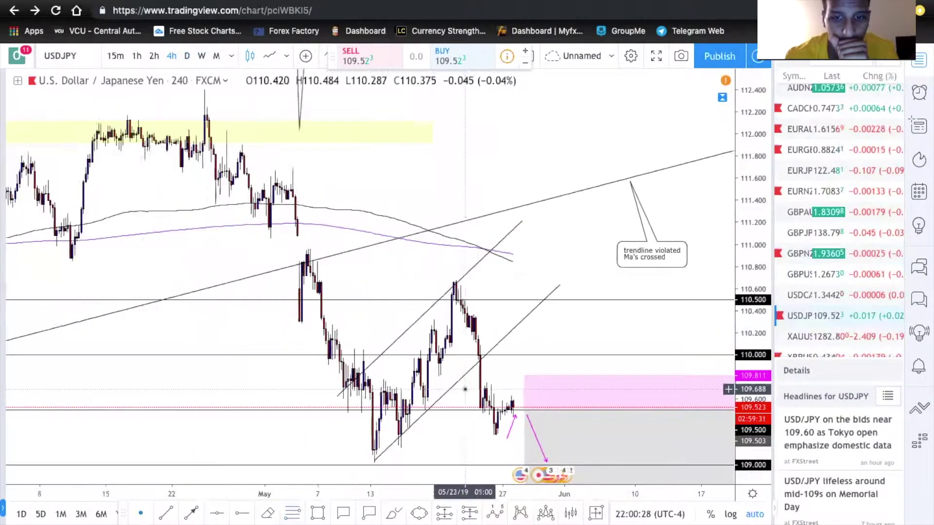
left_click_drag(562, 328, 555, 192)
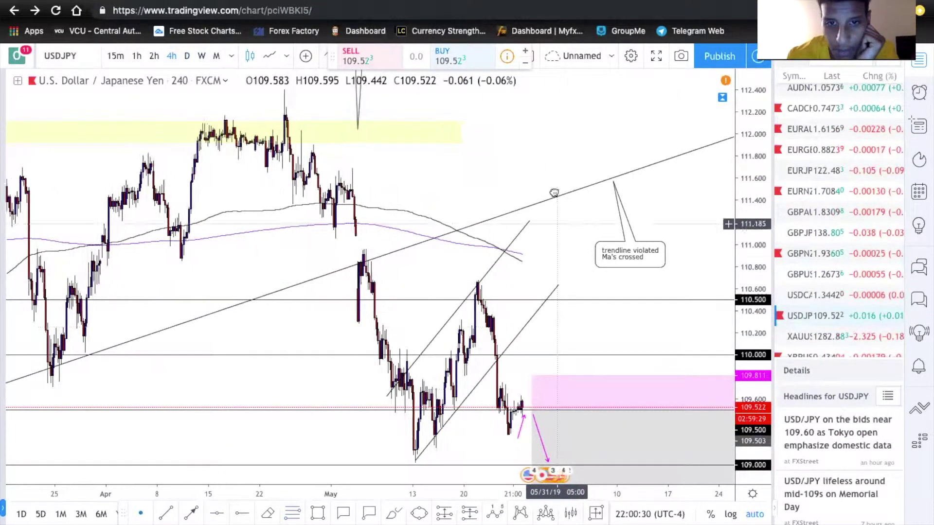
scroll(573, 319, "up", 2)
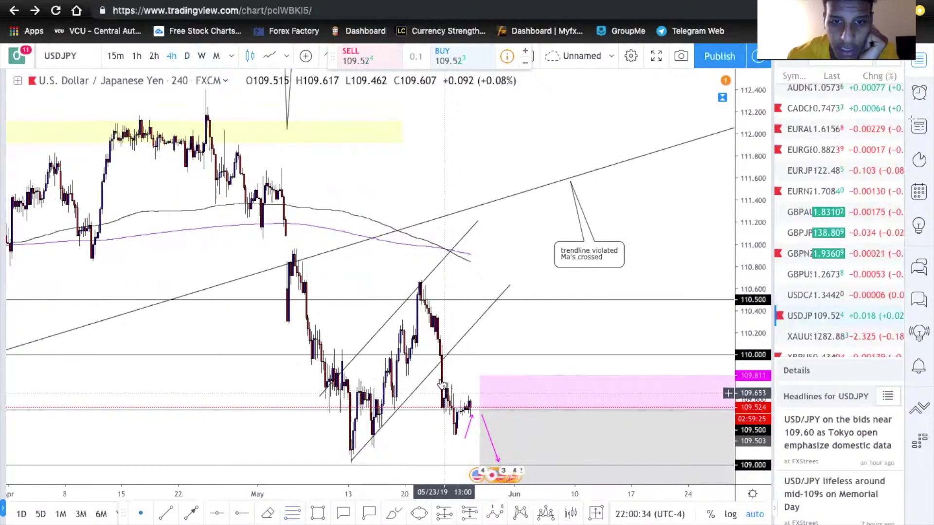
Rescale and reposition the USDJPY 4-hour chart to show the whole short-position box down to 108.538.
scroll(448, 383, "up", 3)
left_click_drag(747, 303, 747, 277)
left_click_drag(534, 302, 567, 196)
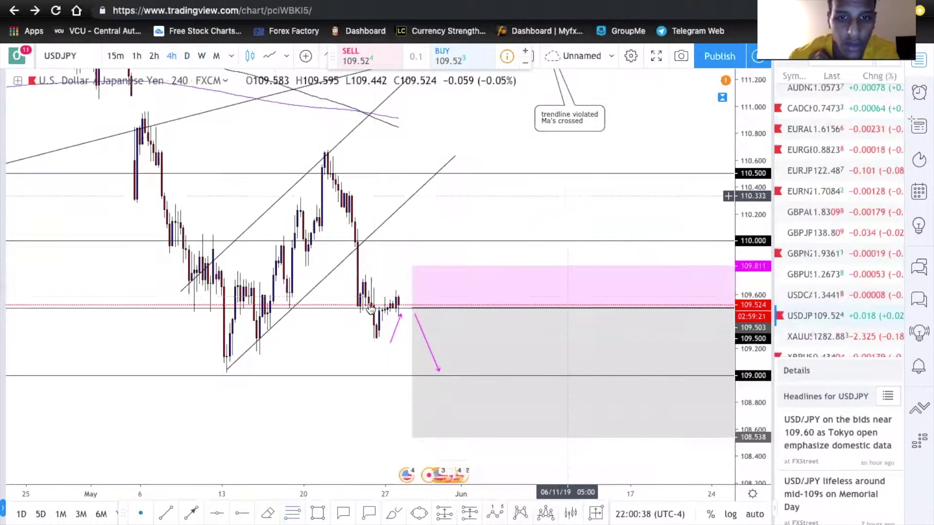
Switch USDJPY from the 4-hour to the weekly timeframe and reset the chart view to examine the double top and violated trendline.
scroll(310, 334, "up", 2)
scroll(310, 335, "down", 2)
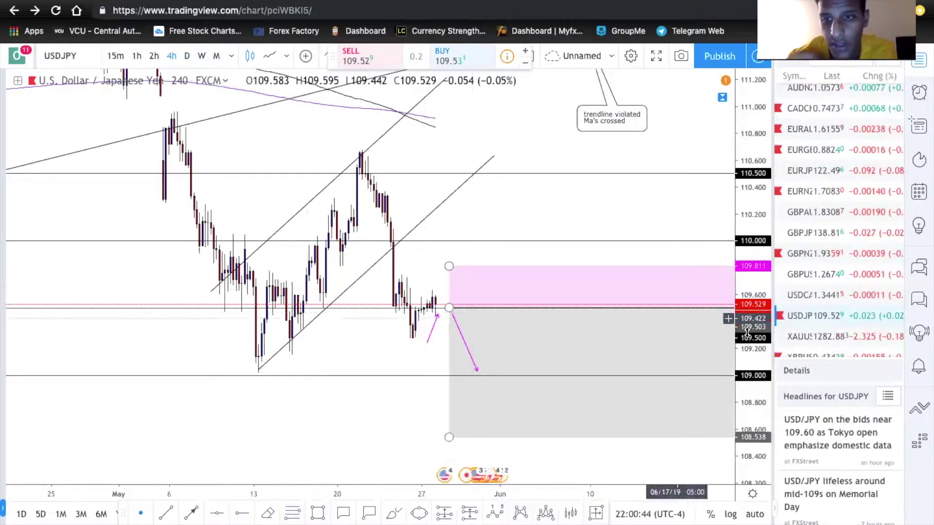
scroll(246, 283, "down", 5)
scroll(247, 284, "down", 5)
scroll(246, 284, "up", 10)
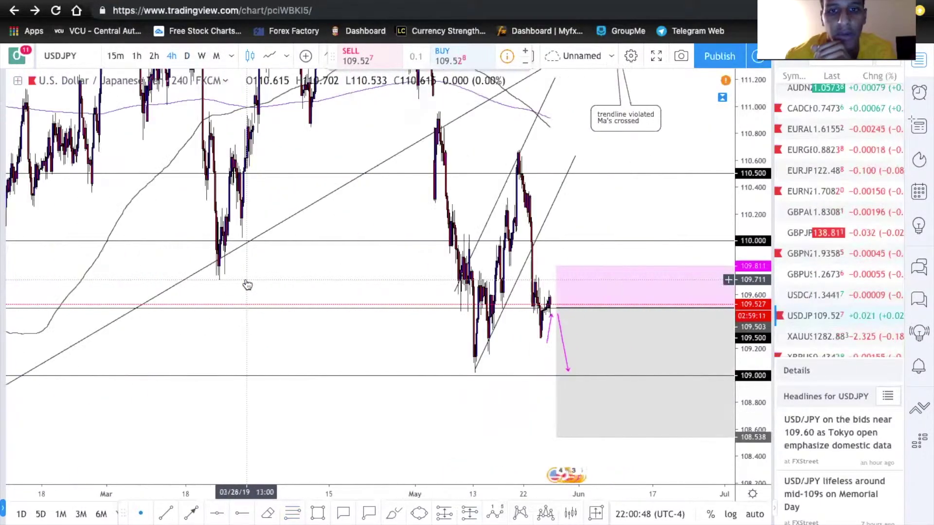
left_click(201, 56)
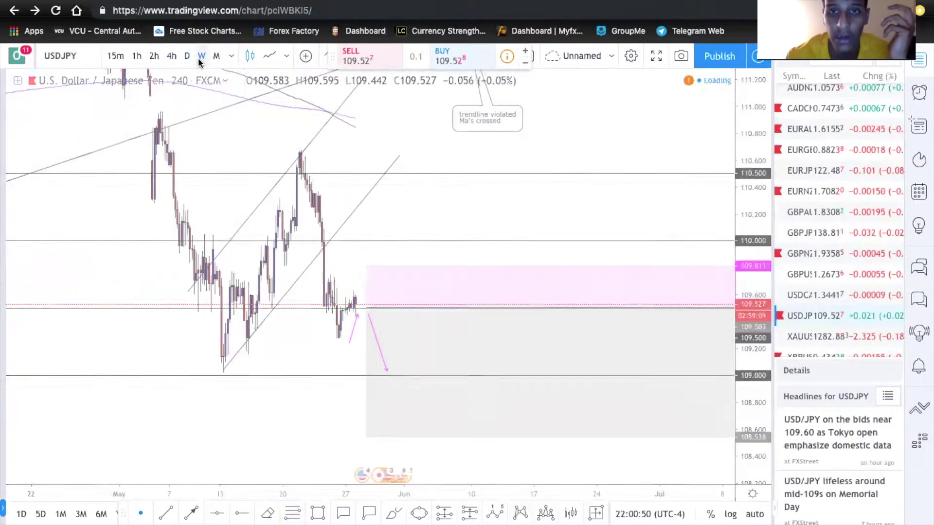
scroll(271, 228, "up", 10)
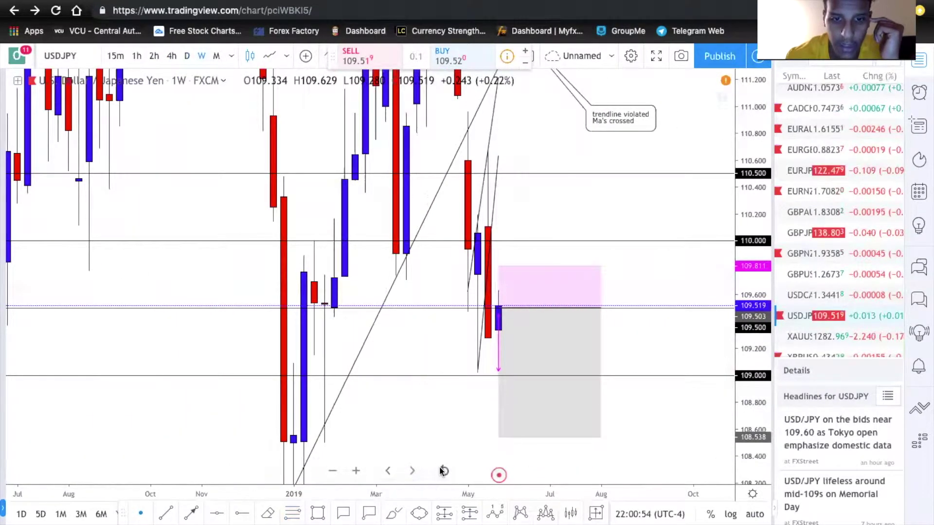
left_click(443, 471)
scroll(446, 358, "up", 8)
scroll(447, 359, "up", 5)
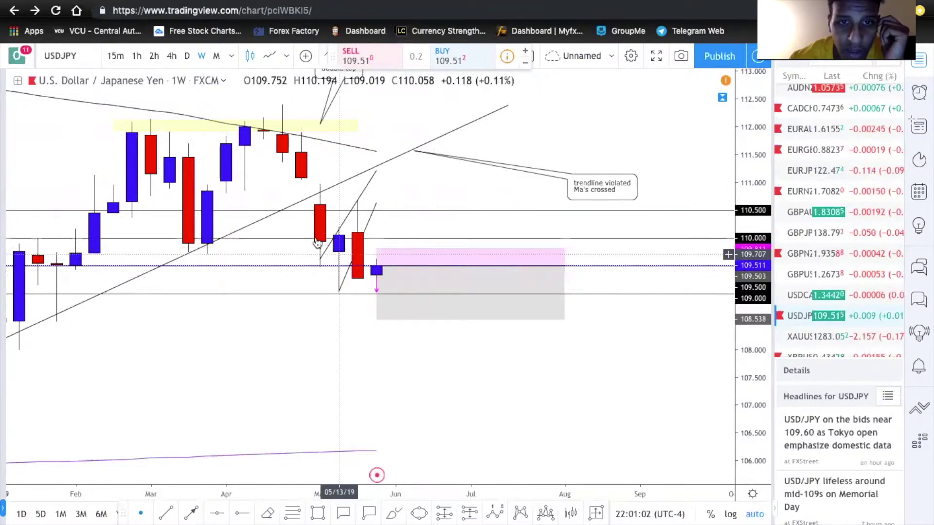
scroll(331, 246, "down", 4)
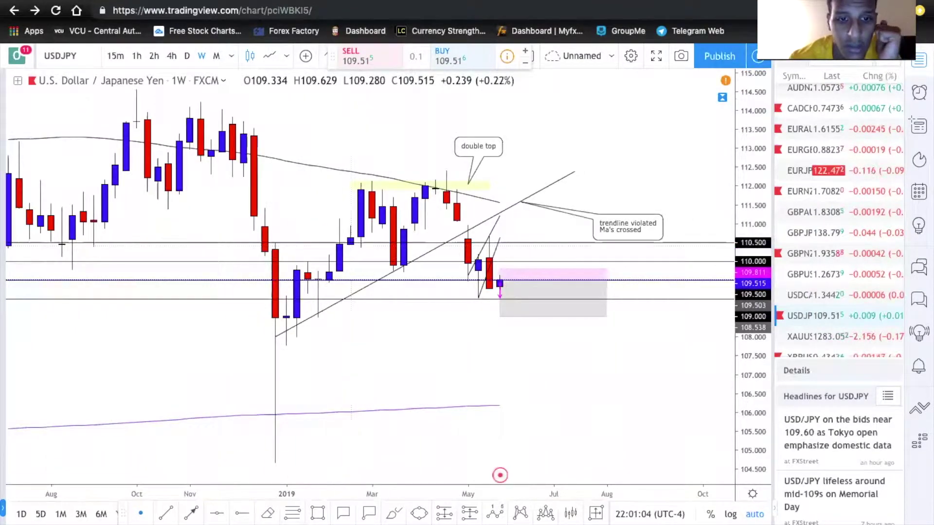
Draw a horizontal ray below the USDJPY short-position box and move its start back to September 2017 at about 108.086.
left_click(243, 514)
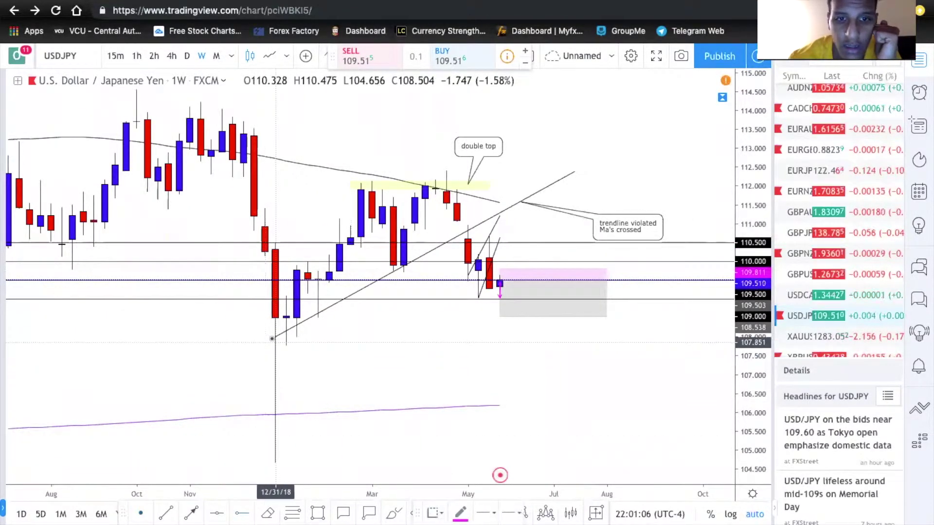
left_click(275, 337)
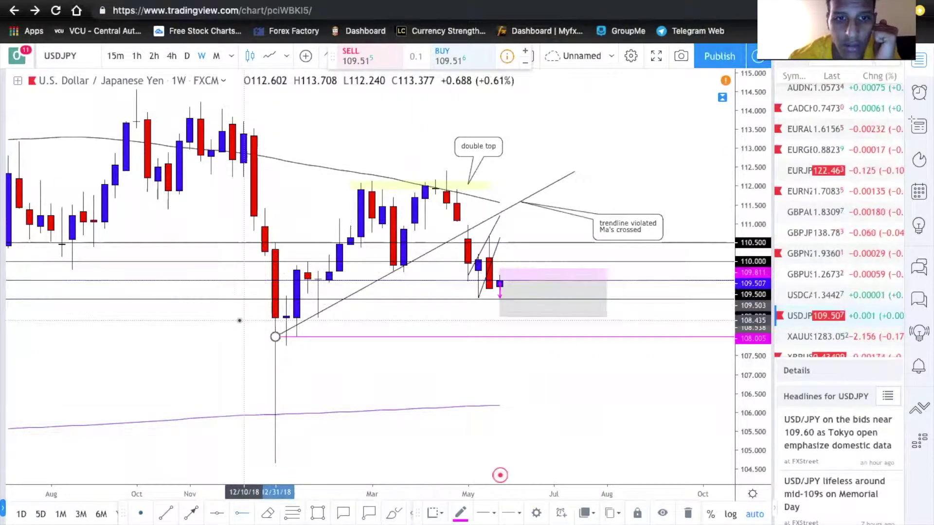
scroll(239, 320, "down", 4)
scroll(248, 323, "right", 2)
scroll(208, 337, "right", 1)
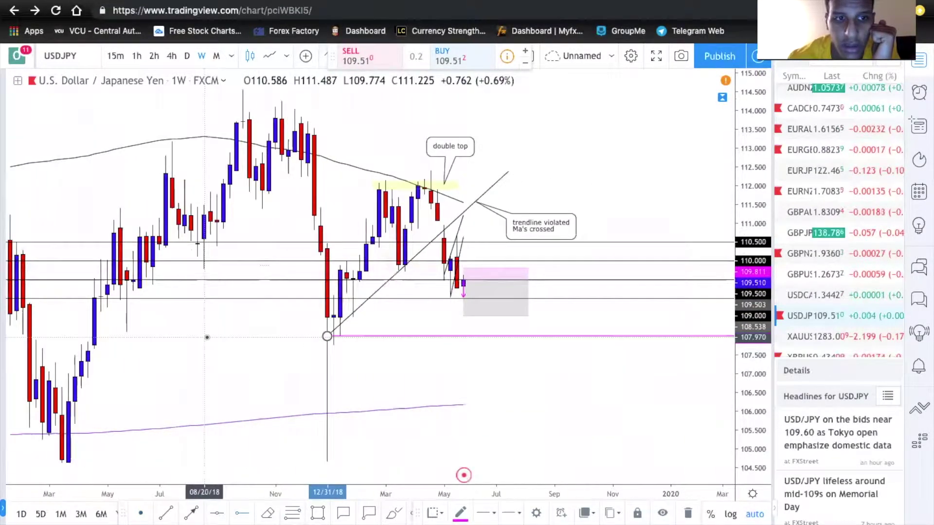
scroll(207, 337, "down", 3)
left_click_drag(394, 340, 15, 334)
scroll(56, 312, "up", 2)
scroll(55, 311, "right", 1)
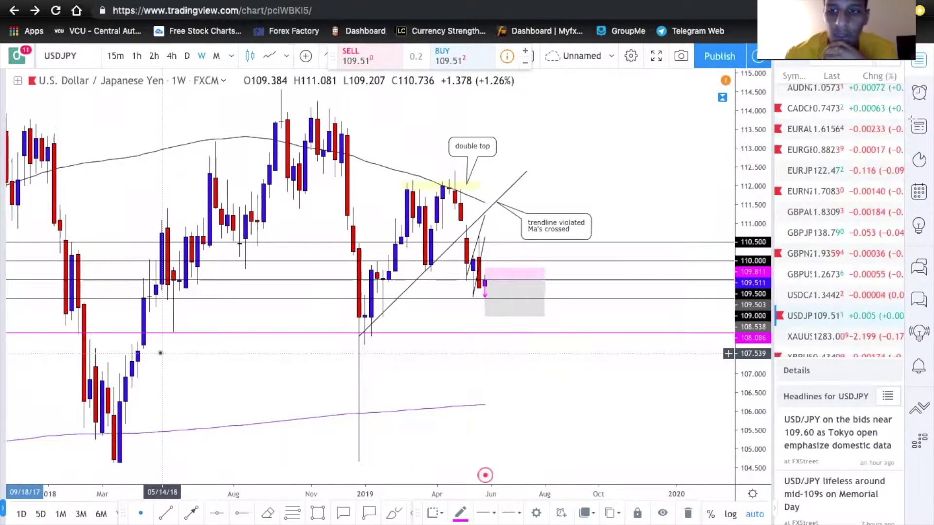
Step through the watchlist from USDJPY past XRPUSD and AUDCAD to view the EURAUD weekly chart.
key("Down")
key("Down")
key("Down")
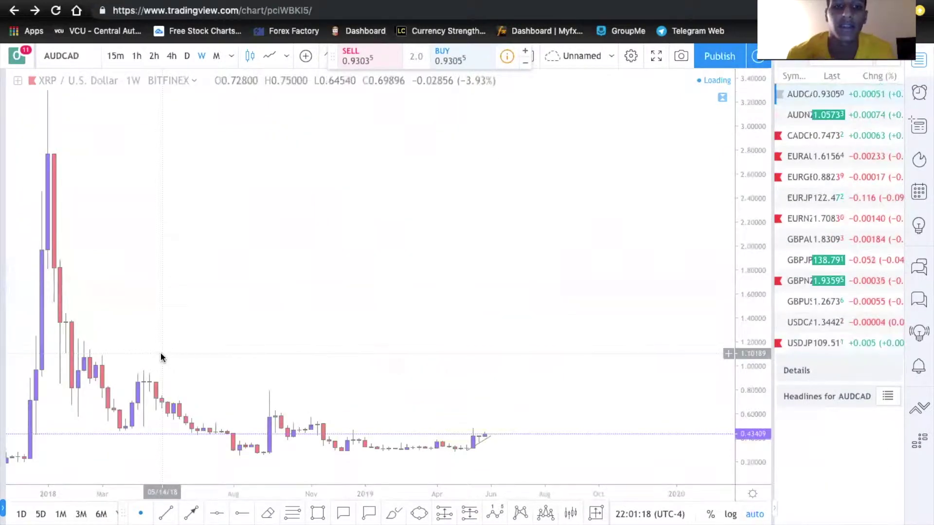
key("Down")
key("Down")
key("Down")
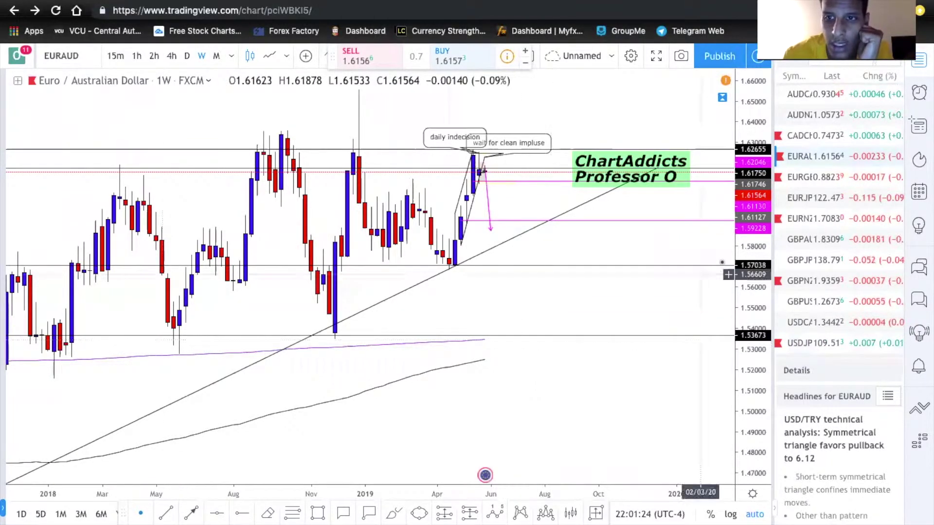
scroll(840, 206, "down", 1)
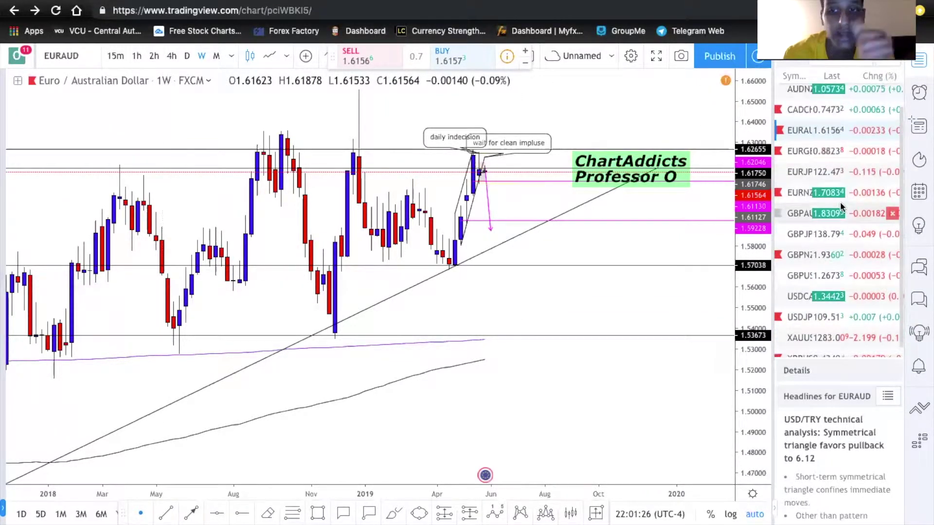
scroll(841, 206, "up", 1)
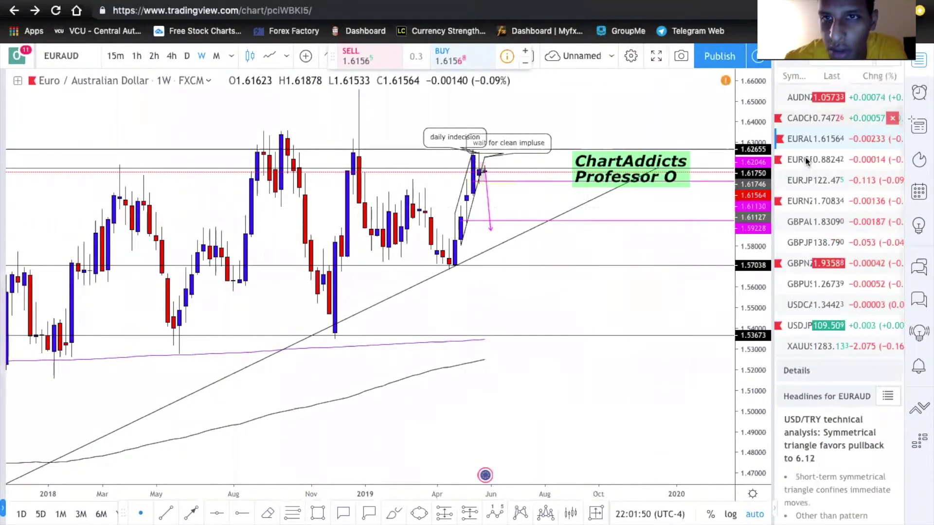
scroll(805, 156, "up", 1)
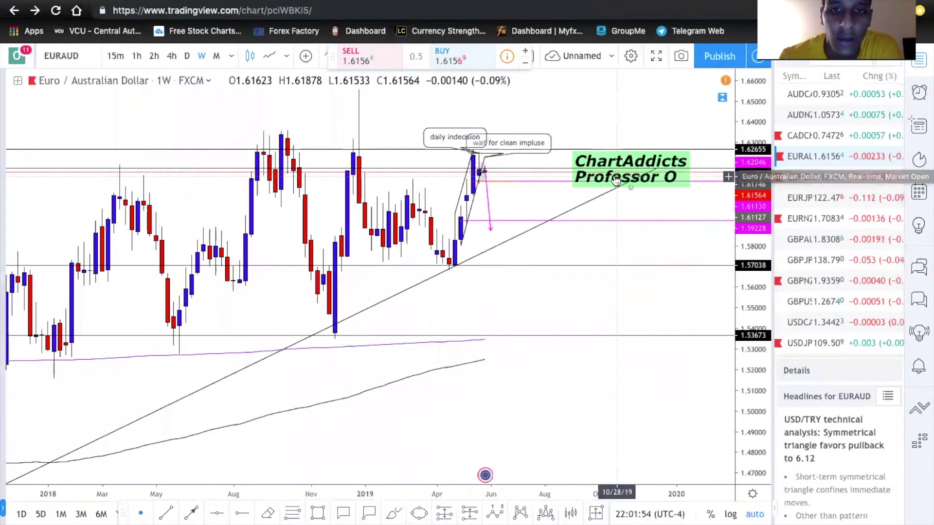
scroll(615, 180, "down", 3)
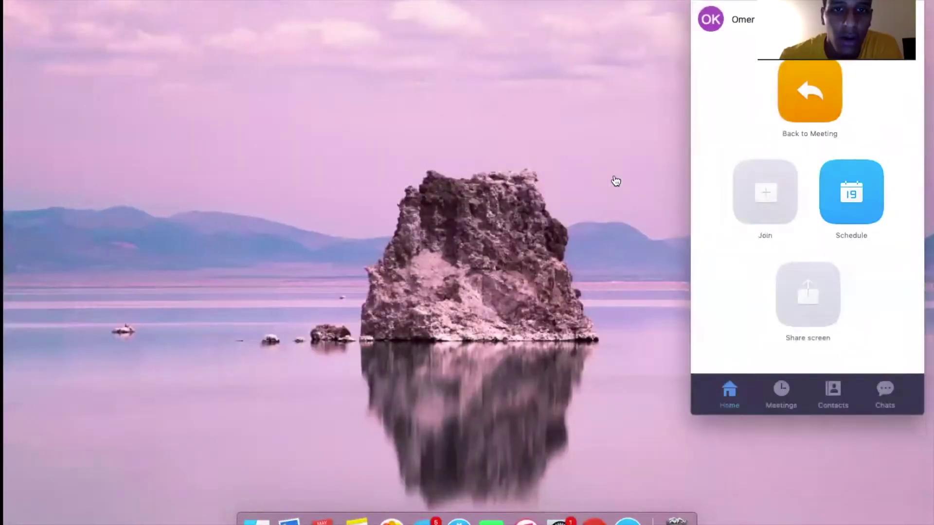